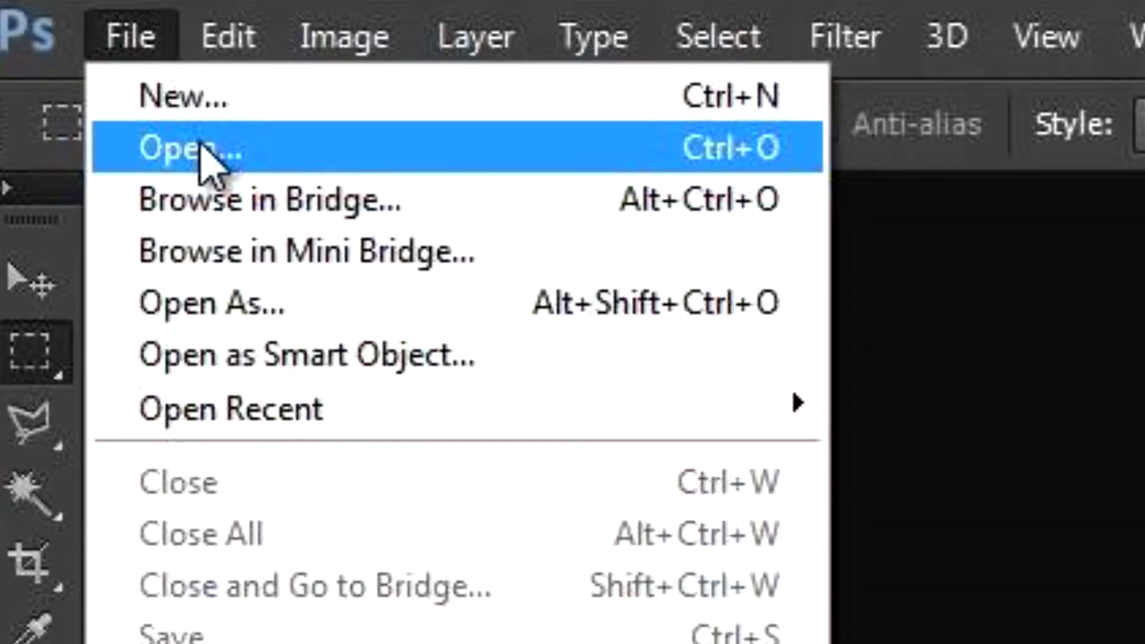
# Step: Open the iStock My Hero Academia Heroes: Rising poster and zoom out to see it whole
pyautogui.click(203, 149)
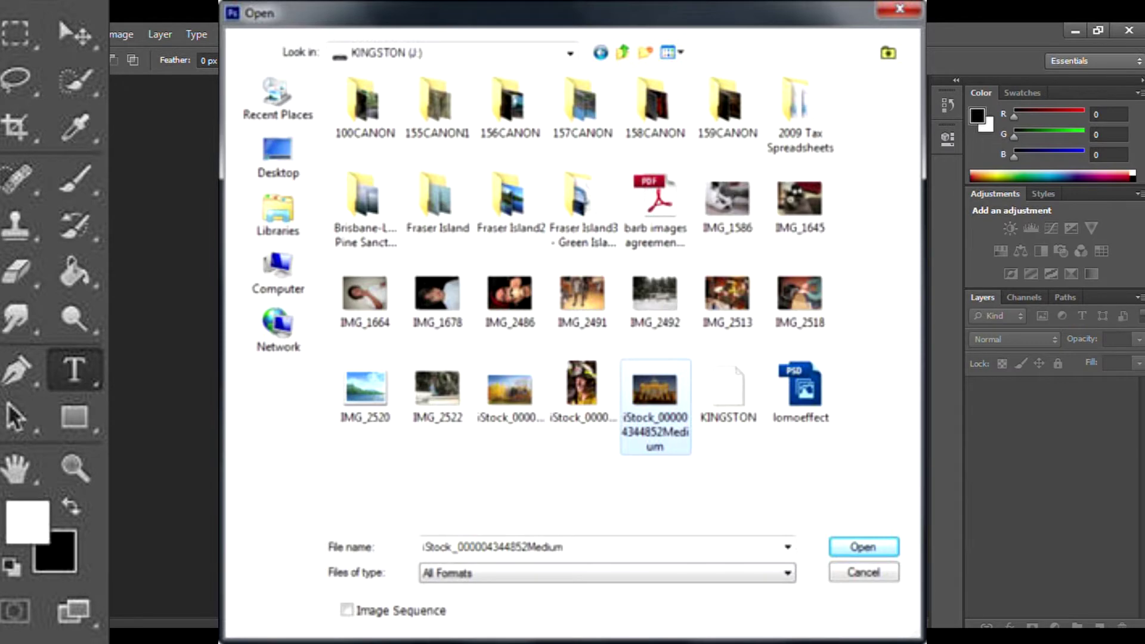
pyautogui.press('Return')
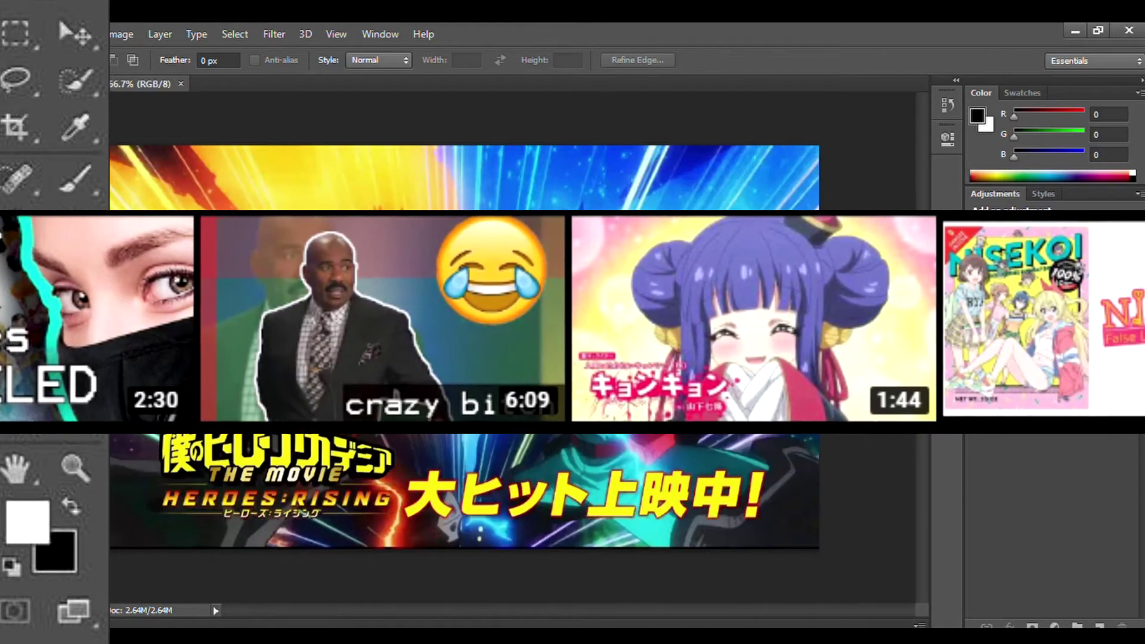
pyautogui.press('v')
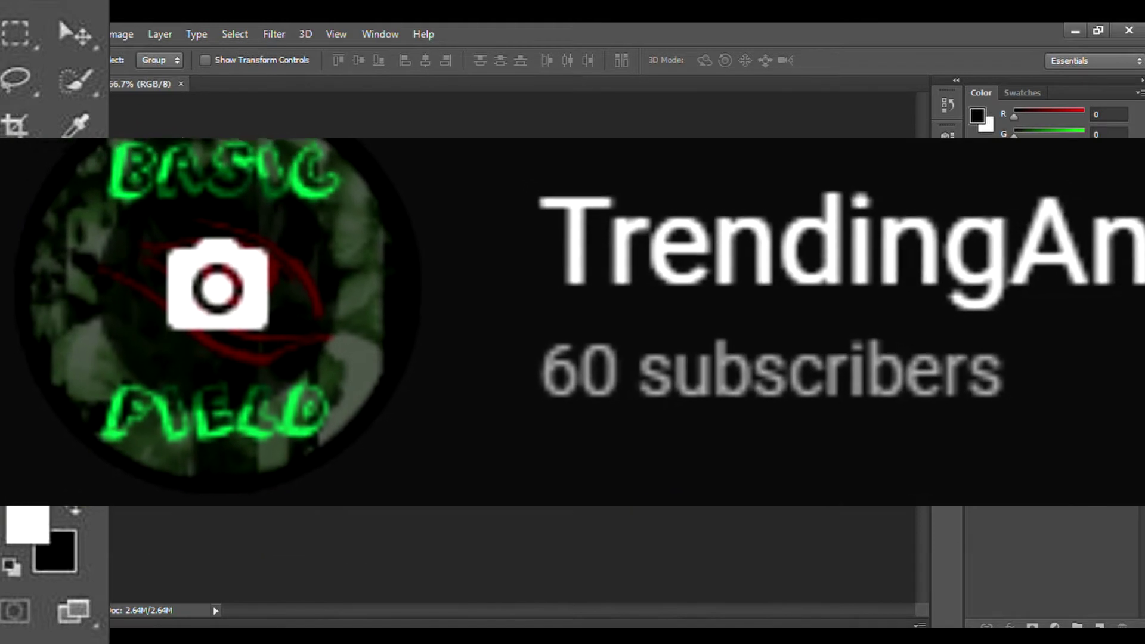
pyautogui.hotkey('ctrl', '-')
pyautogui.hotkey('ctrl', '-')
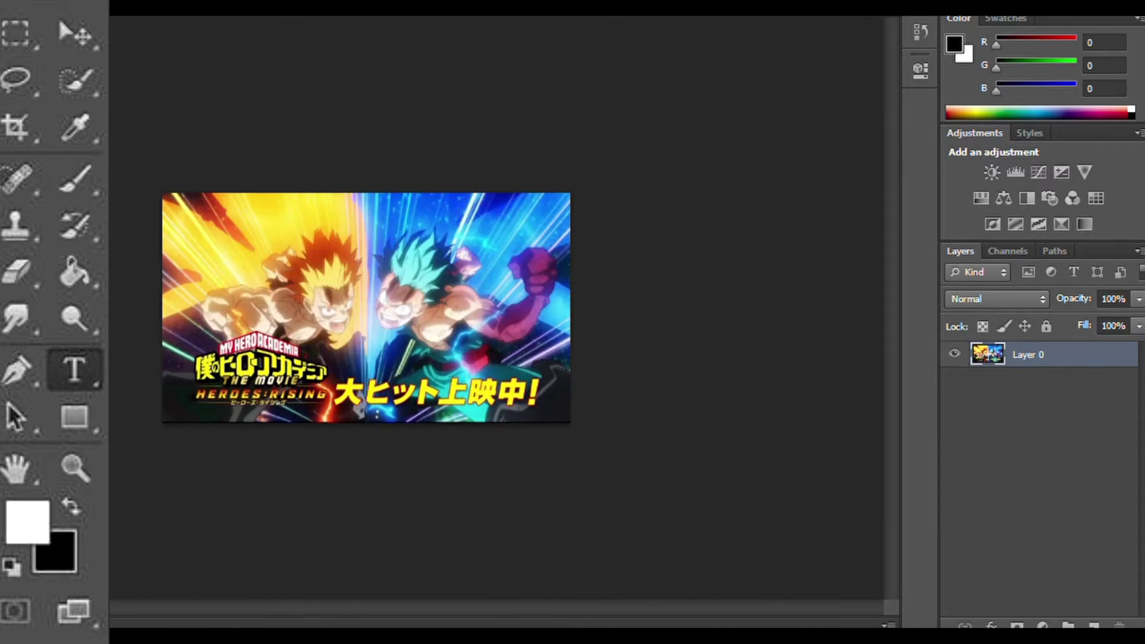
# Step: Add two blank layers above the poster, undoing the trial dark brush strokes in between
pyautogui.hotkey('ctrl', 'shift', 'alt', 'n')
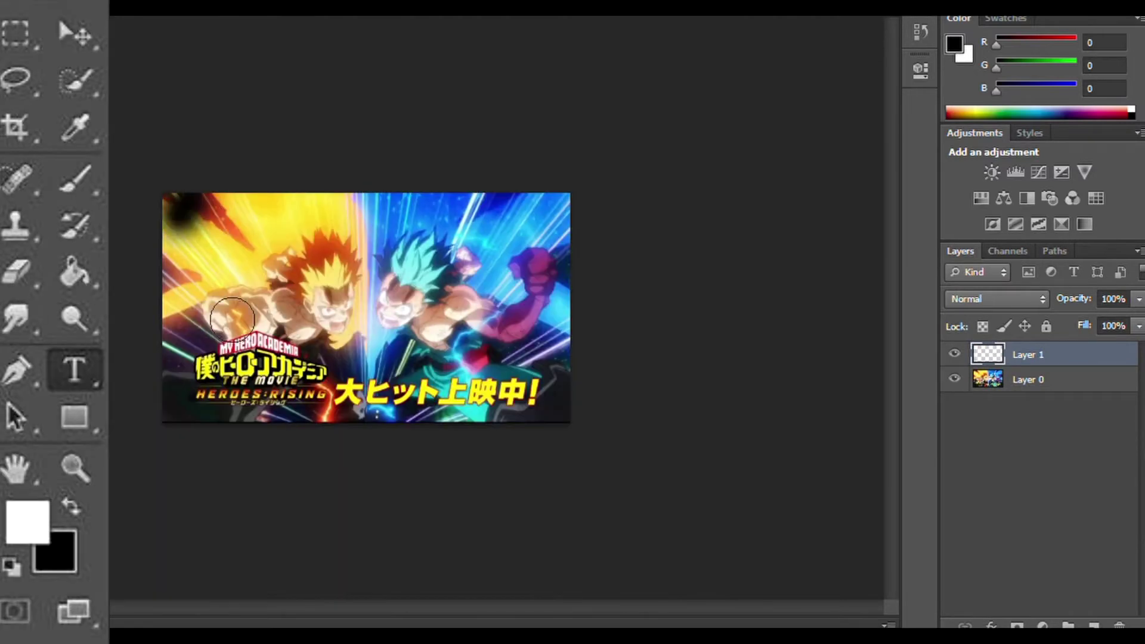
pyautogui.moveTo(173, 262); pyautogui.dragTo(566, 257)
pyautogui.moveTo(179, 358); pyautogui.dragTo(566, 400)
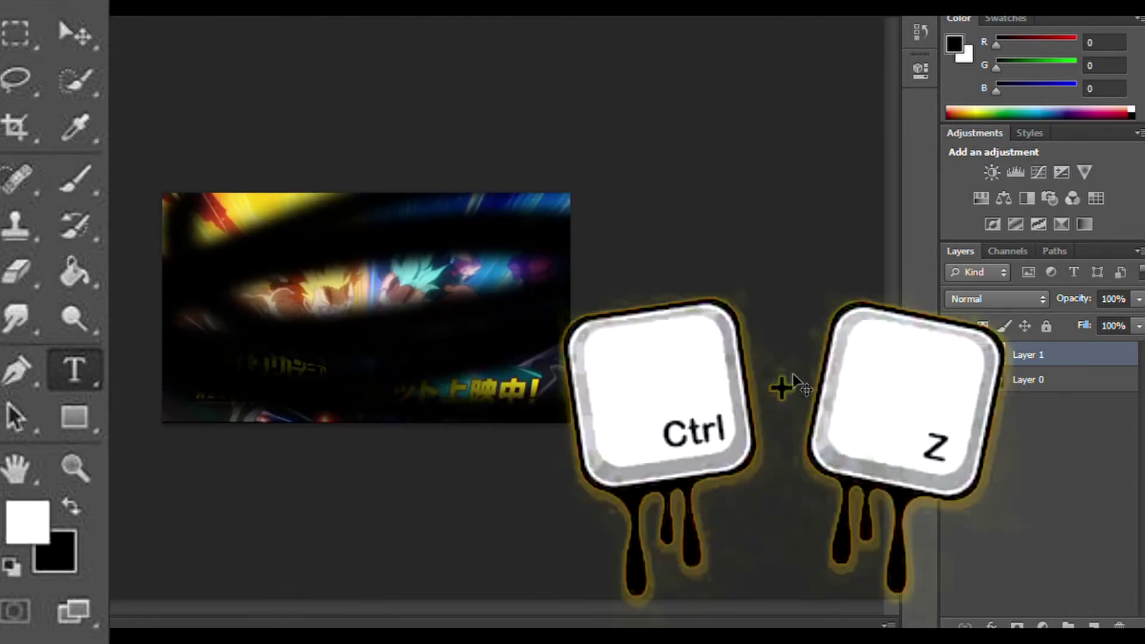
pyautogui.hotkey('ctrl', 'z')
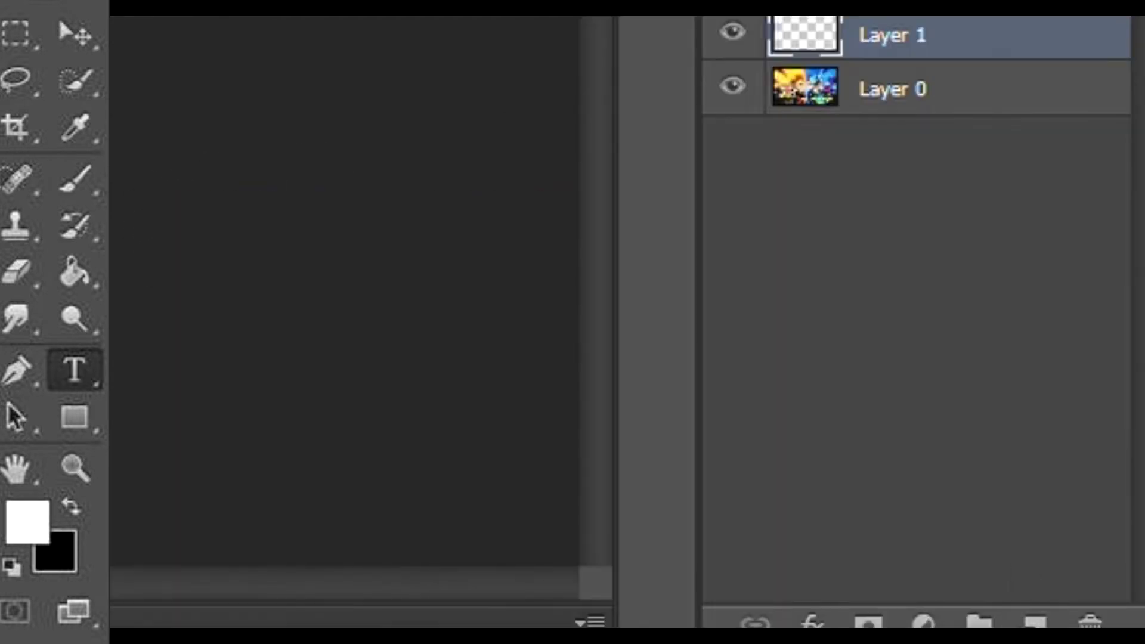
pyautogui.click(1094, 626)
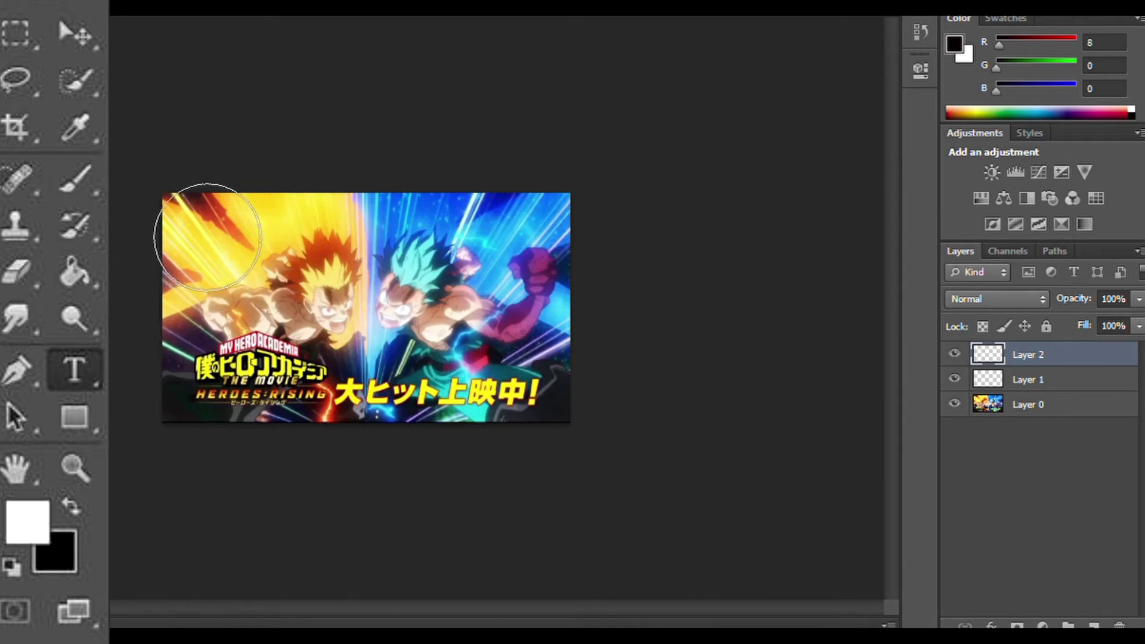
# Step: Shade the poster's top band in soft black and set that layer to 75% opacity
pyautogui.moveTo(205, 237); pyautogui.dragTo(210, 237)
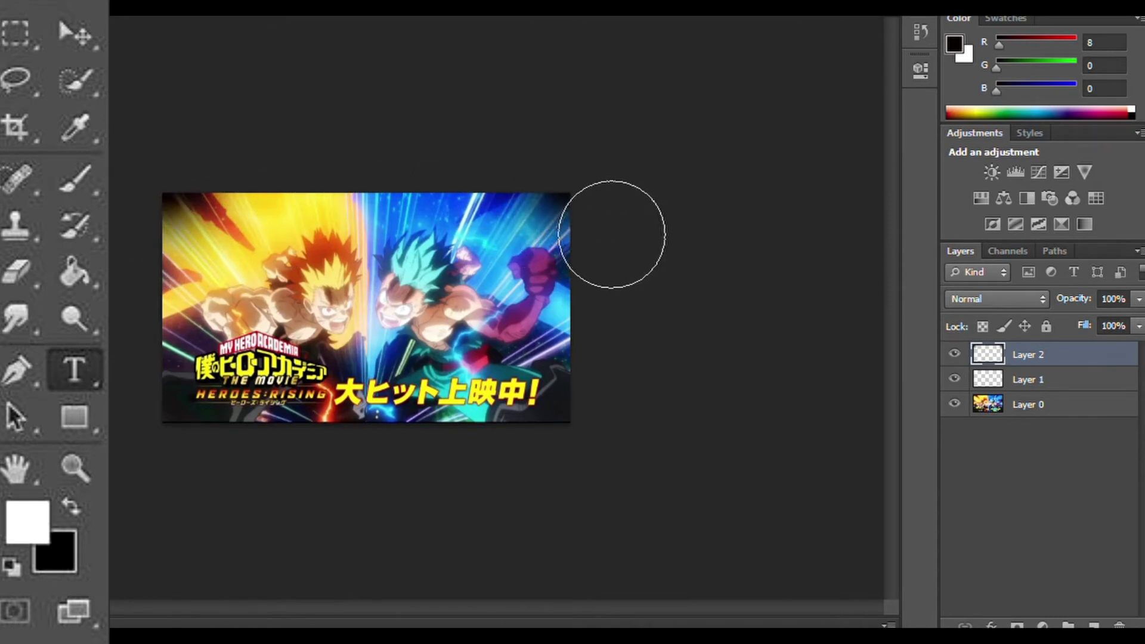
pyautogui.moveTo(141, 209); pyautogui.dragTo(929, 186)
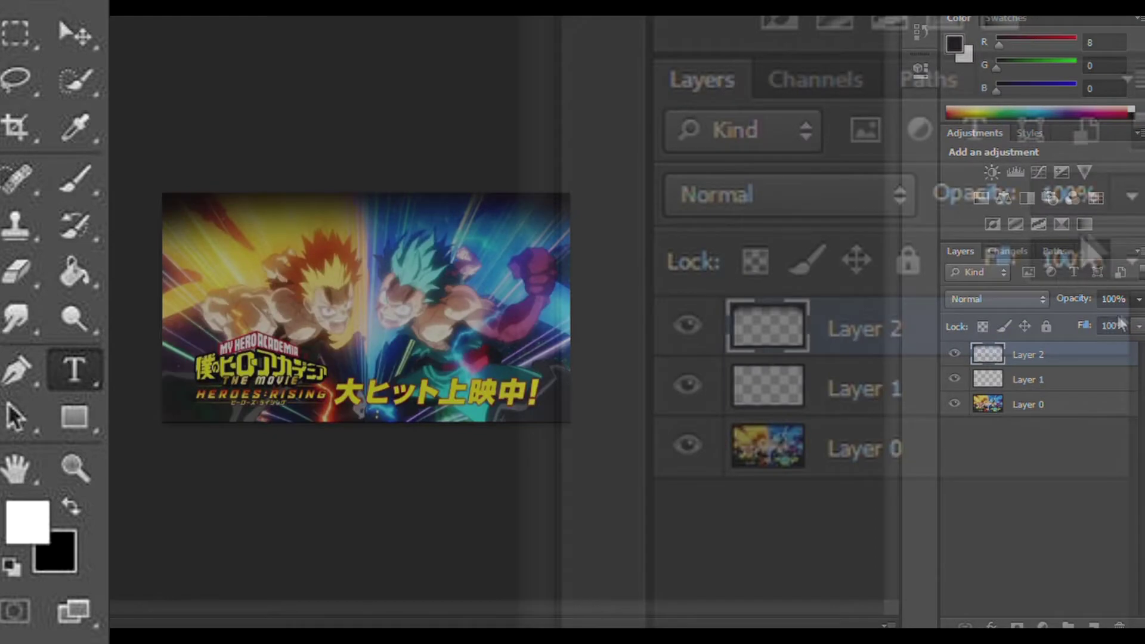
pyautogui.moveTo(1135, 296)
pyautogui.mouseDown()
pyautogui.moveTo(1067, 319)
pyautogui.moveTo(1102, 317)
pyautogui.mouseUp()
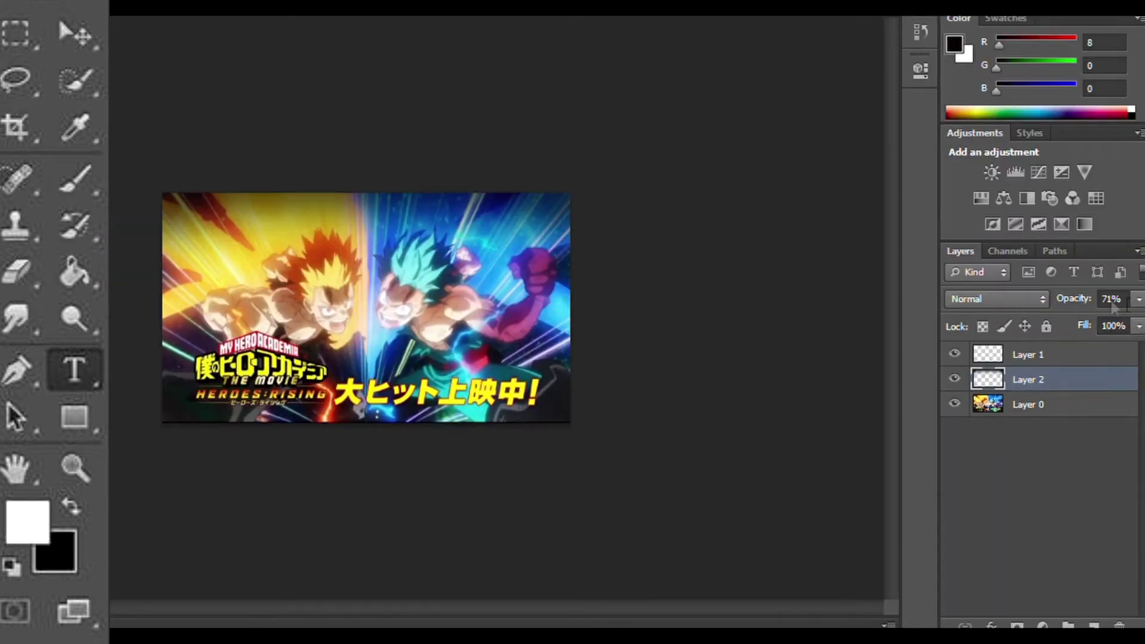
pyautogui.moveTo(1110, 319); pyautogui.dragTo(1116, 322)
# Step: Draw a tall black bar along the left edge and start a 'bulok' text box over it
pyautogui.click(1021, 357)
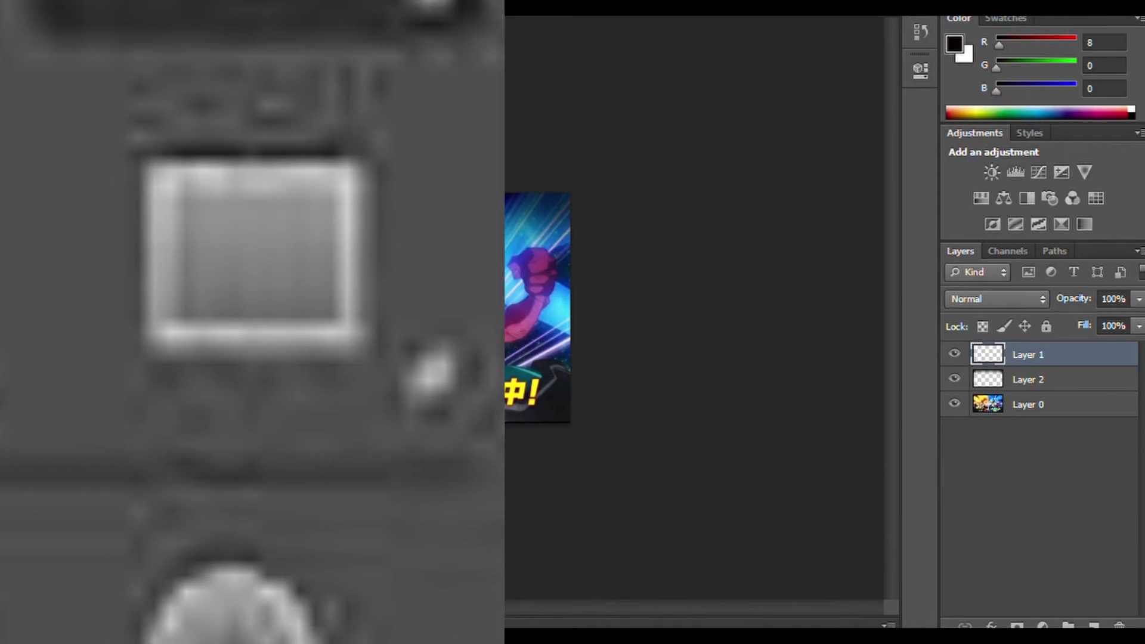
pyautogui.moveTo(133, 141)
pyautogui.mouseDown()
pyautogui.moveTo(206, 524)
pyautogui.moveTo(230, 530)
pyautogui.mouseUp()
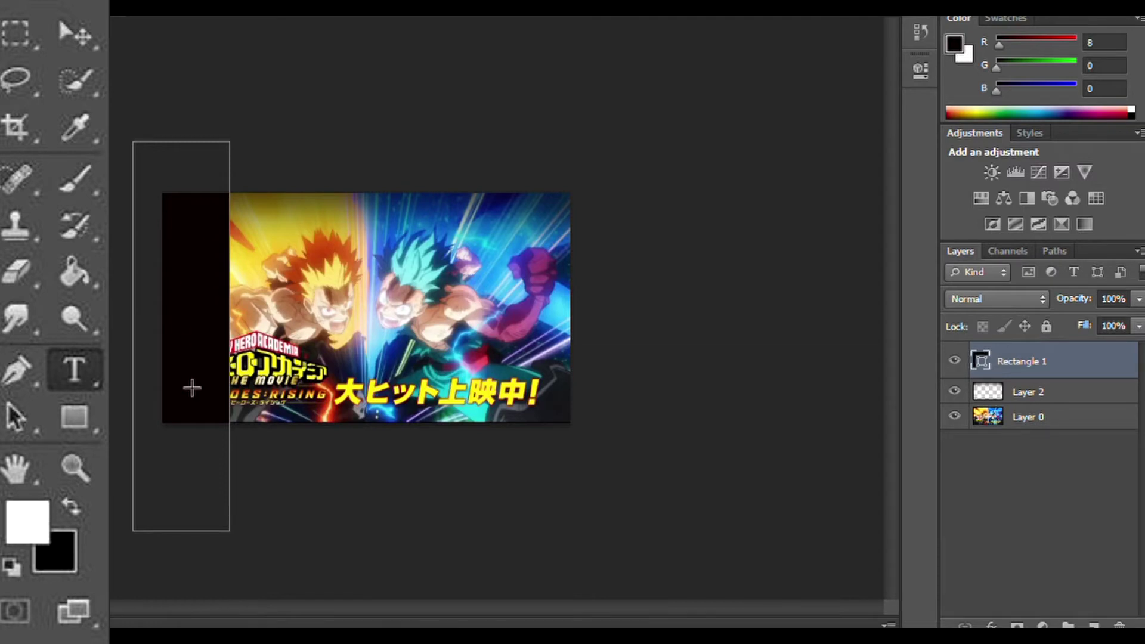
pyautogui.press('v')
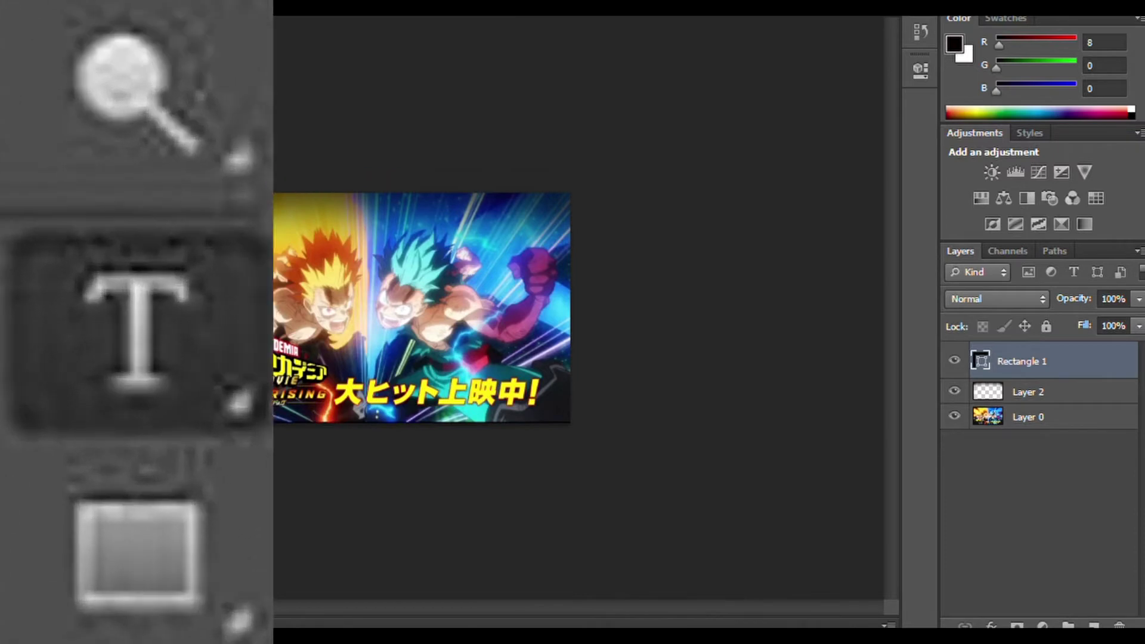
pyautogui.moveTo(132, 142); pyautogui.dragTo(229, 531)
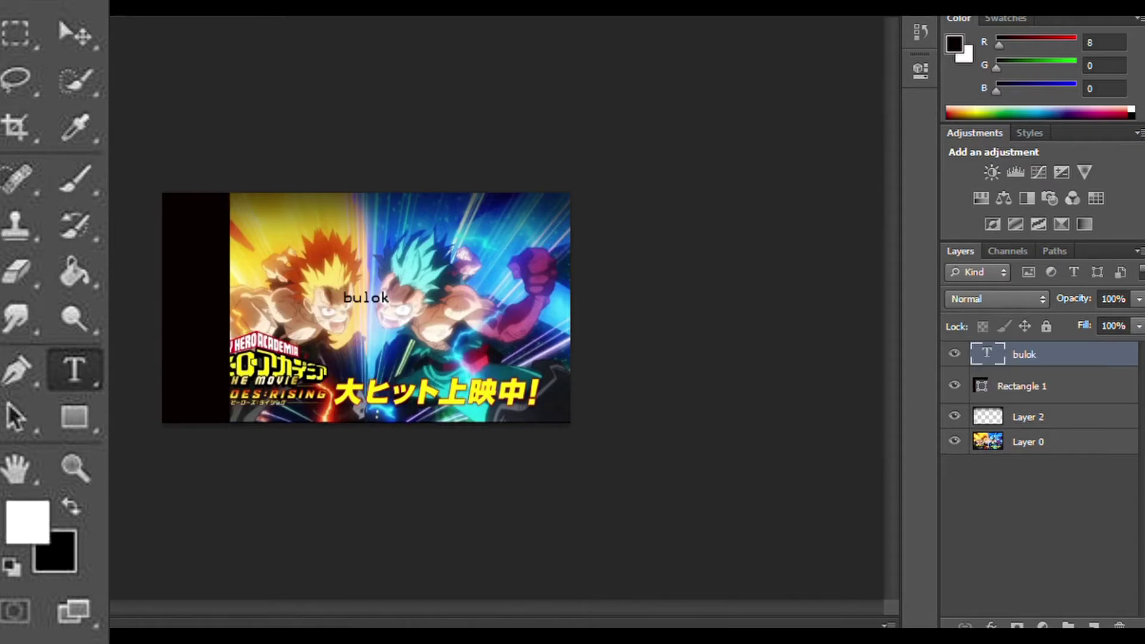
pyautogui.click(353, 298)
# Step: Stack the letters of 'bulok' vertically, one per line, and commit the text
pyautogui.press('Return')
pyautogui.press('Right')
pyautogui.press('Return')
pyautogui.press('Return')
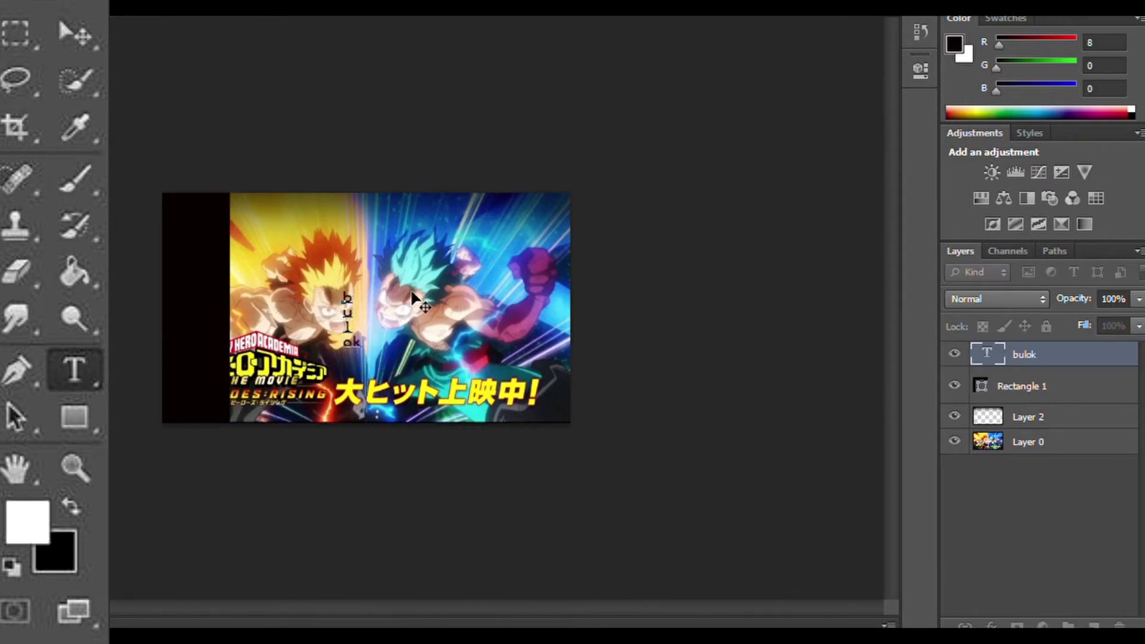
pyautogui.press('Right')
pyautogui.press('Return')
pyautogui.hotkey('ctrl', 'Return')
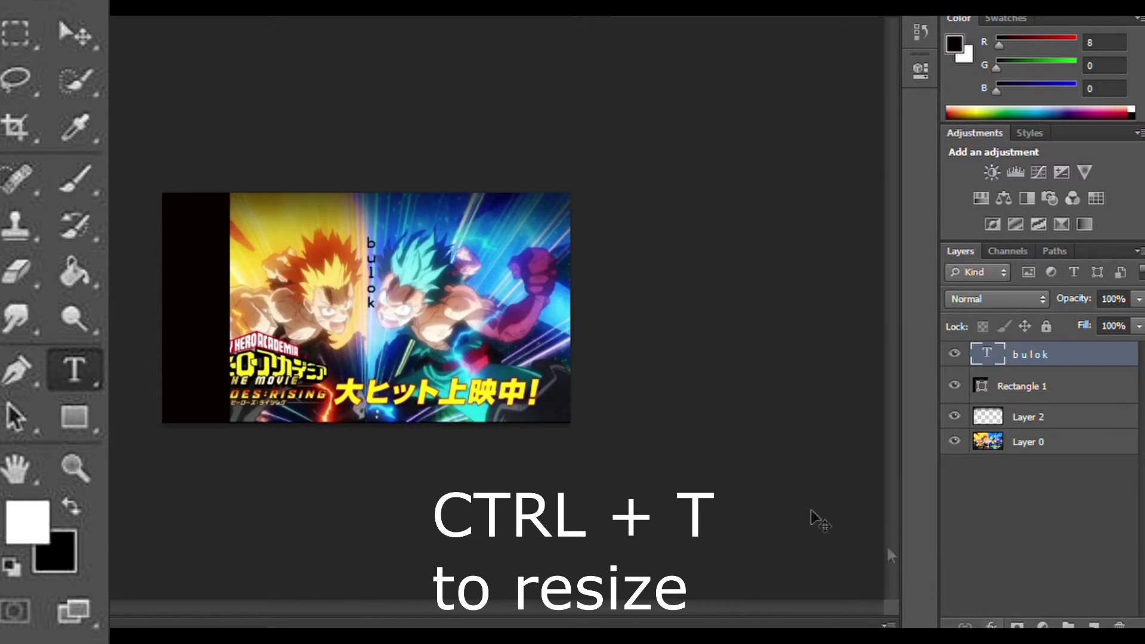
# Step: Scale up the vertical red bulok text and move it onto the left bar
pyautogui.hotkey('ctrl', 't')
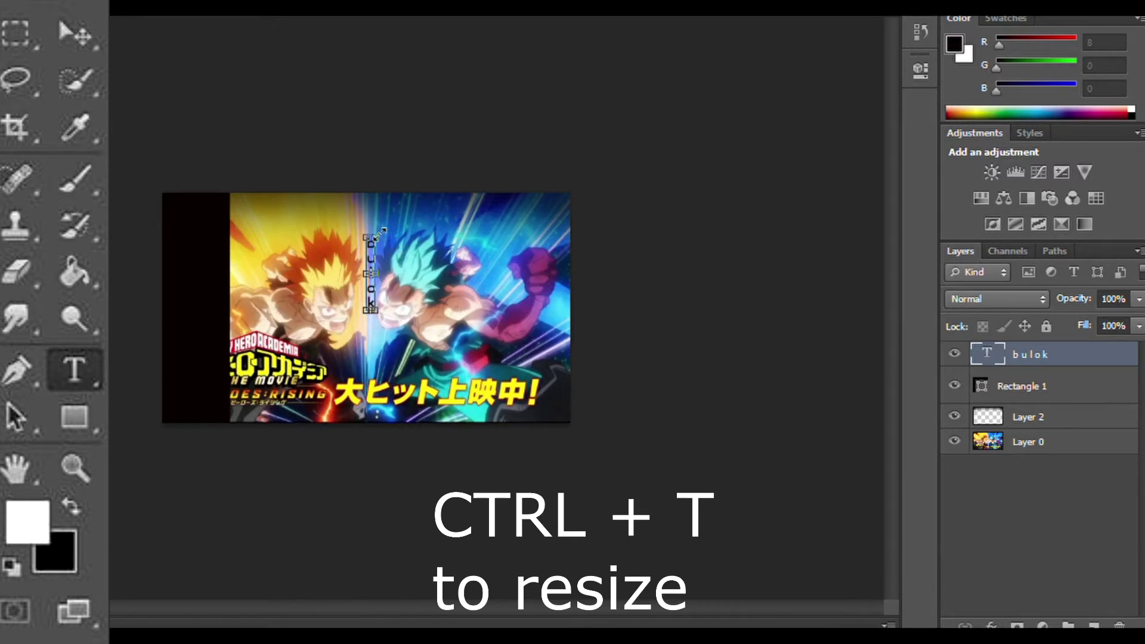
pyautogui.moveTo(407, 217); pyautogui.dragTo(639, 123)
pyautogui.moveTo(387, 240)
pyautogui.mouseDown()
pyautogui.moveTo(361, 353)
pyautogui.moveTo(351, 339)
pyautogui.mouseUp()
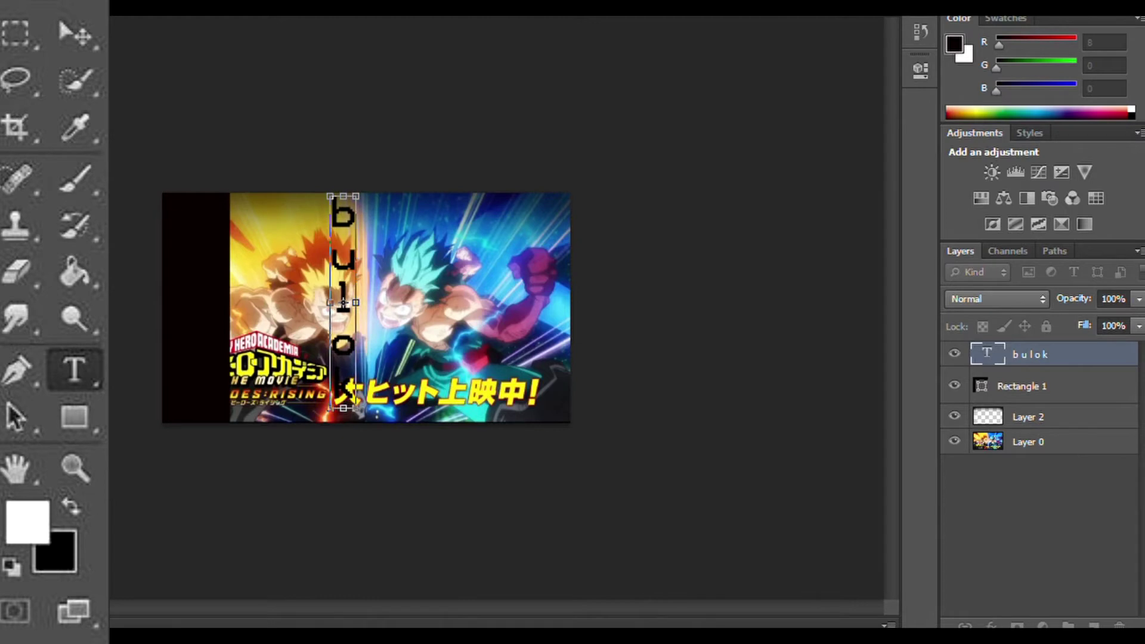
pyautogui.press('Return')
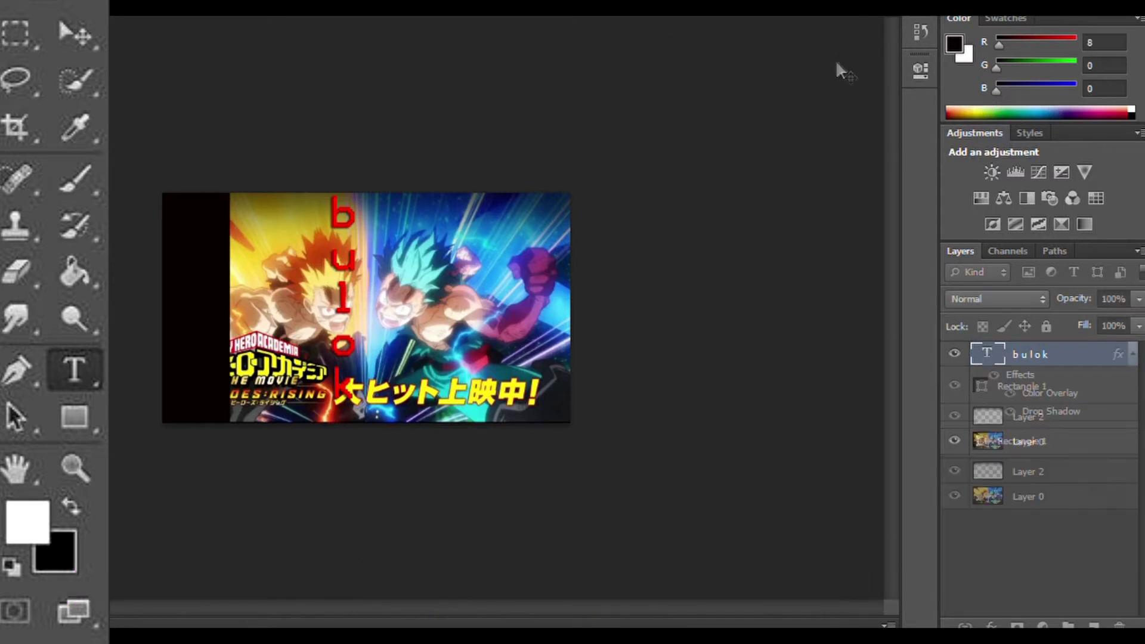
pyautogui.moveTo(330, 216); pyautogui.dragTo(192, 225)
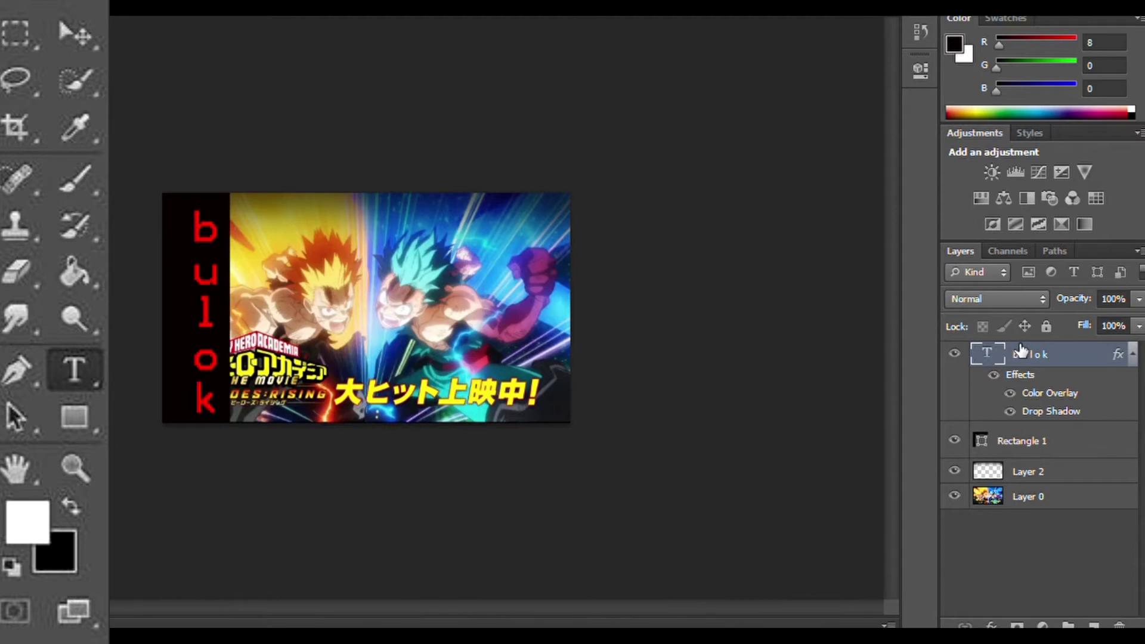
# Step: Set the Rectangle 1 bar to 66% opacity and nudge both bar and bulok letters left
pyautogui.click(1030, 443)
pyautogui.moveTo(1138, 299); pyautogui.dragTo(1100, 327)
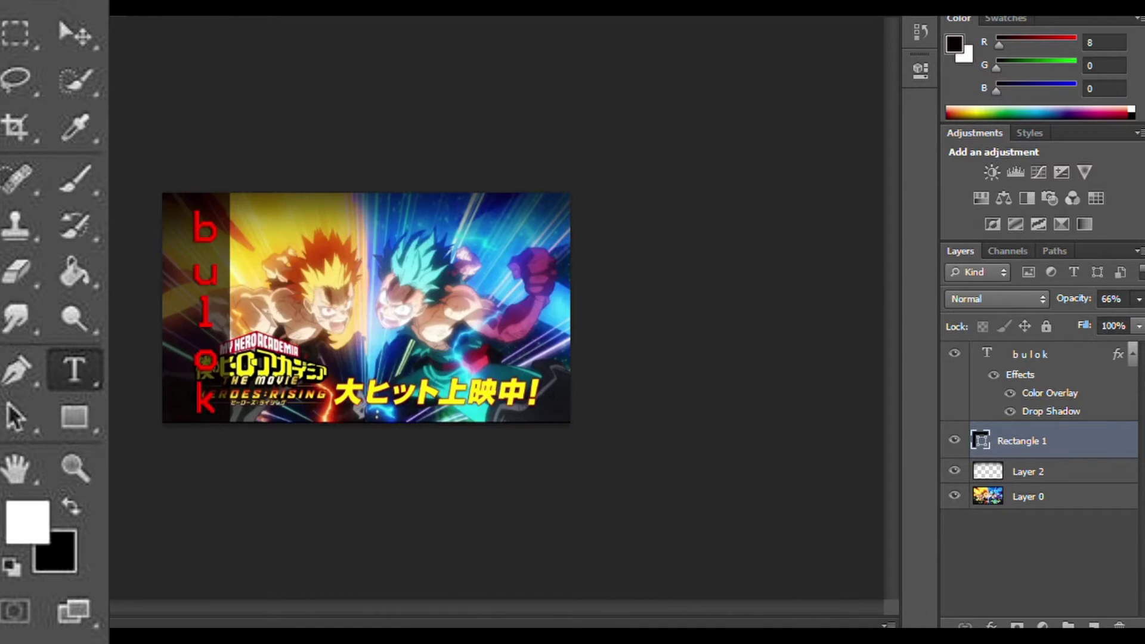
pyautogui.moveTo(173, 302); pyautogui.dragTo(152, 302)
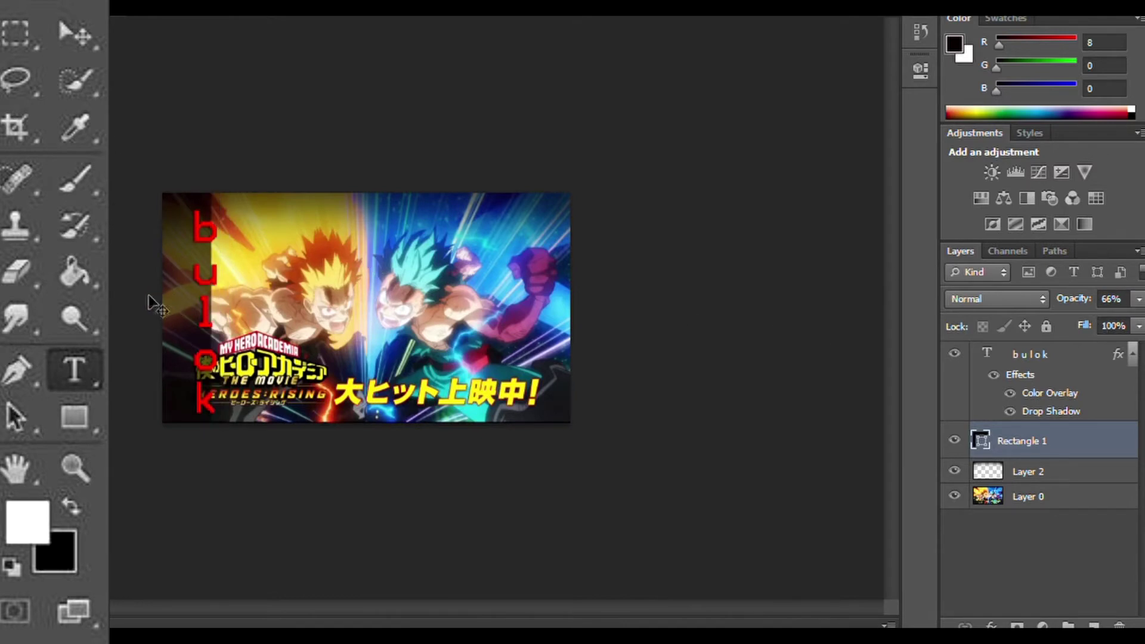
pyautogui.click(1032, 353)
pyautogui.moveTo(212, 291); pyautogui.dragTo(187, 273)
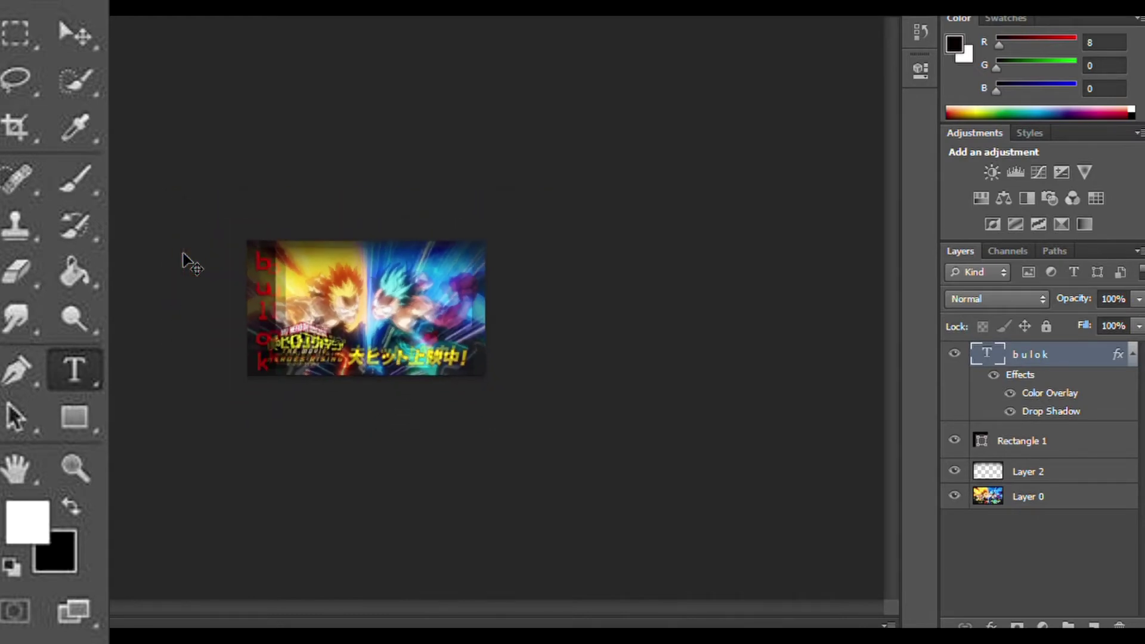
pyautogui.hotkey('ctrl', '+')
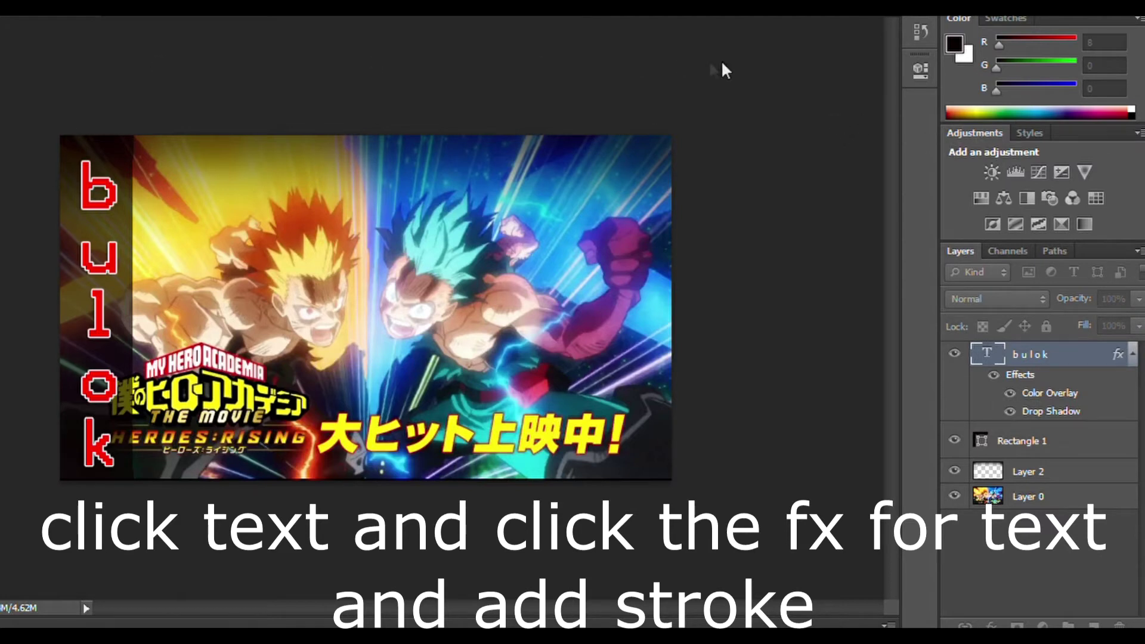
# Step: Confirm the bulok outline stroke and draw a wide dark ellipse across the image bottom
pyautogui.press('Return')
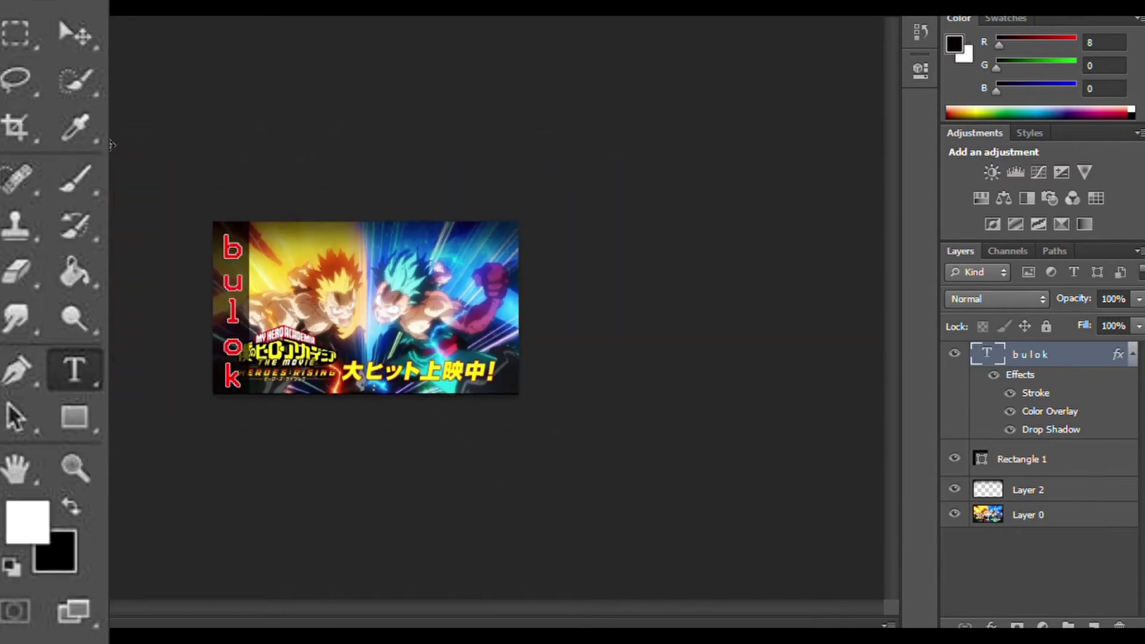
pyautogui.hotkey('ctrl', '+')
pyautogui.hotkey('ctrl', '+')
pyautogui.hotkey('ctrl', '+')
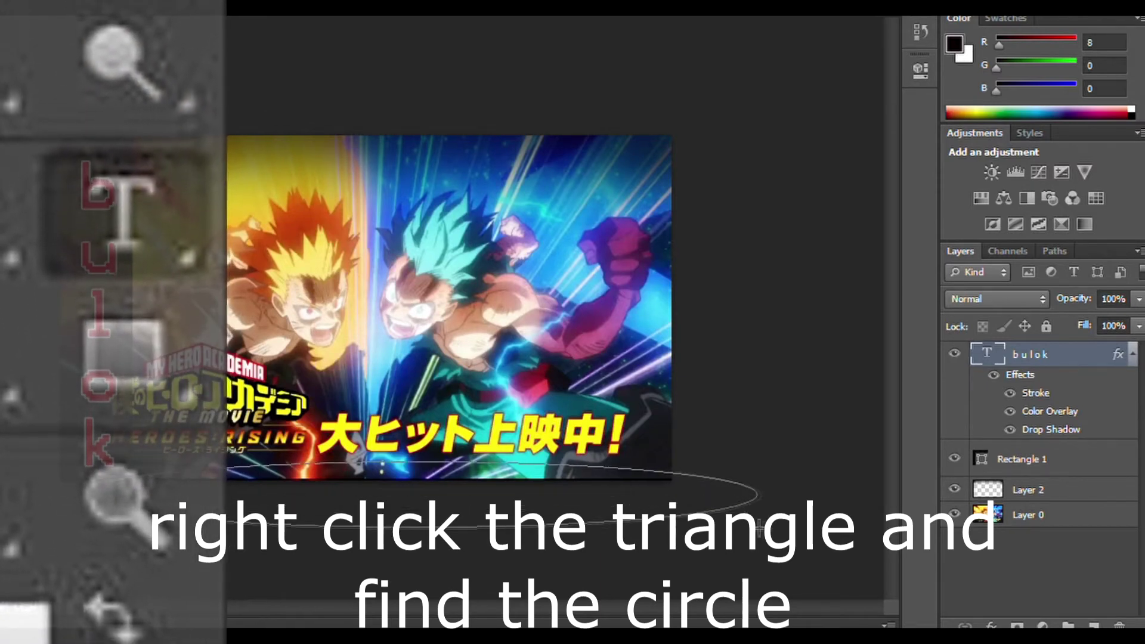
pyautogui.moveTo(448, 490); pyautogui.dragTo(805, 548)
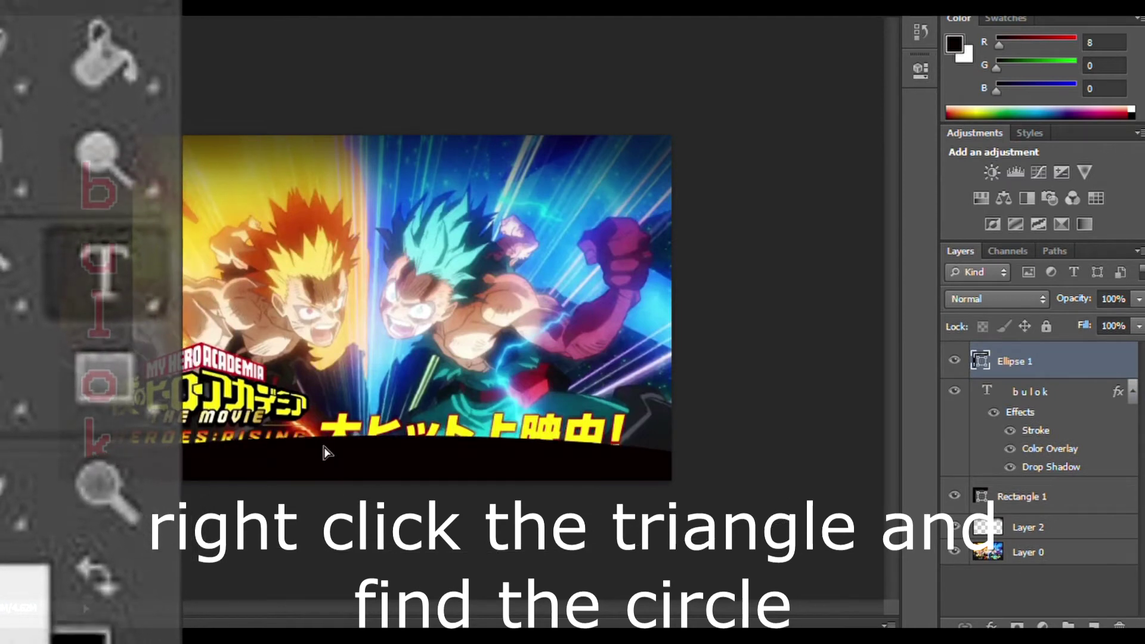
# Step: Reorder Ellipse 1 in the layer stack, raise the band slightly, and start a new text layer
pyautogui.moveTo(1051, 365); pyautogui.dragTo(1048, 498)
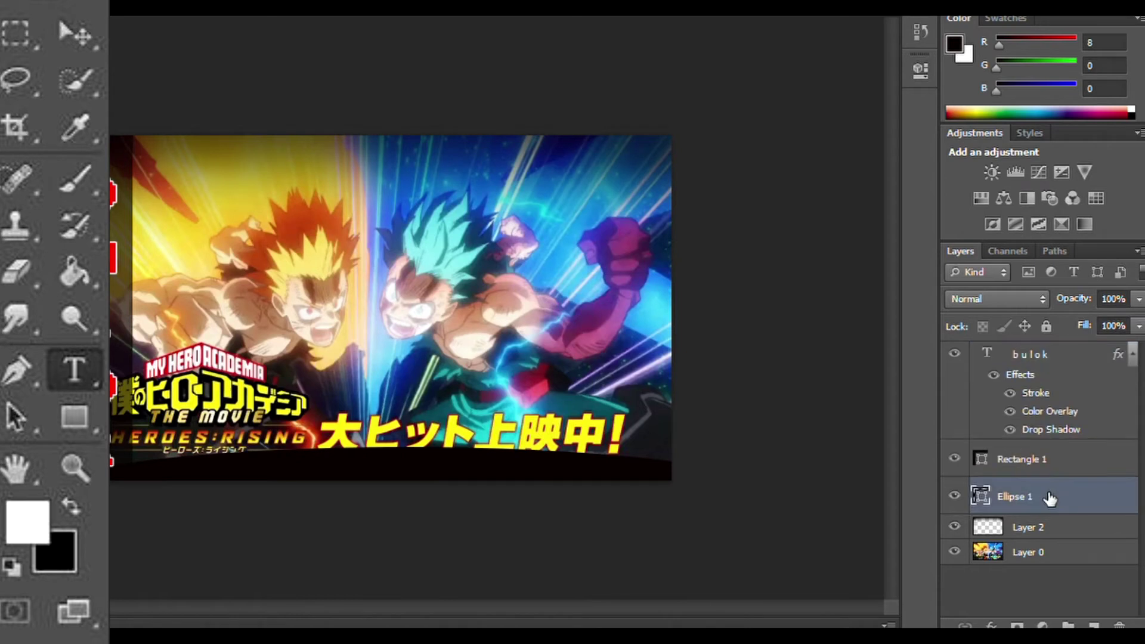
pyautogui.moveTo(409, 461); pyautogui.dragTo(399, 448)
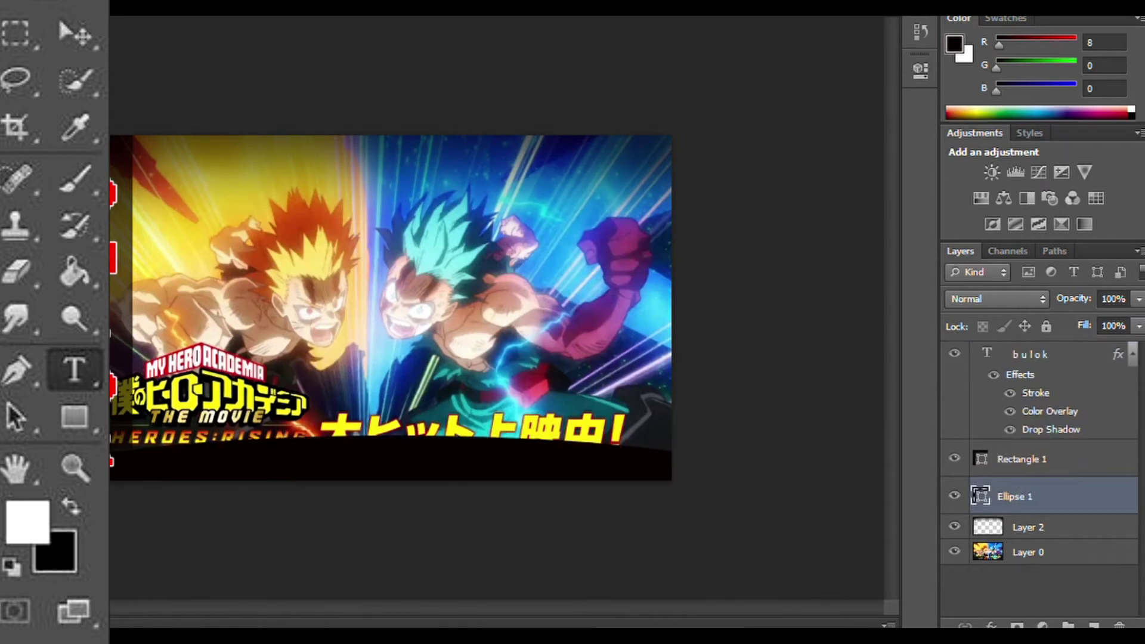
pyautogui.moveTo(1027, 495)
pyautogui.mouseDown()
pyautogui.moveTo(1019, 405)
pyautogui.moveTo(1016, 482)
pyautogui.mouseUp()
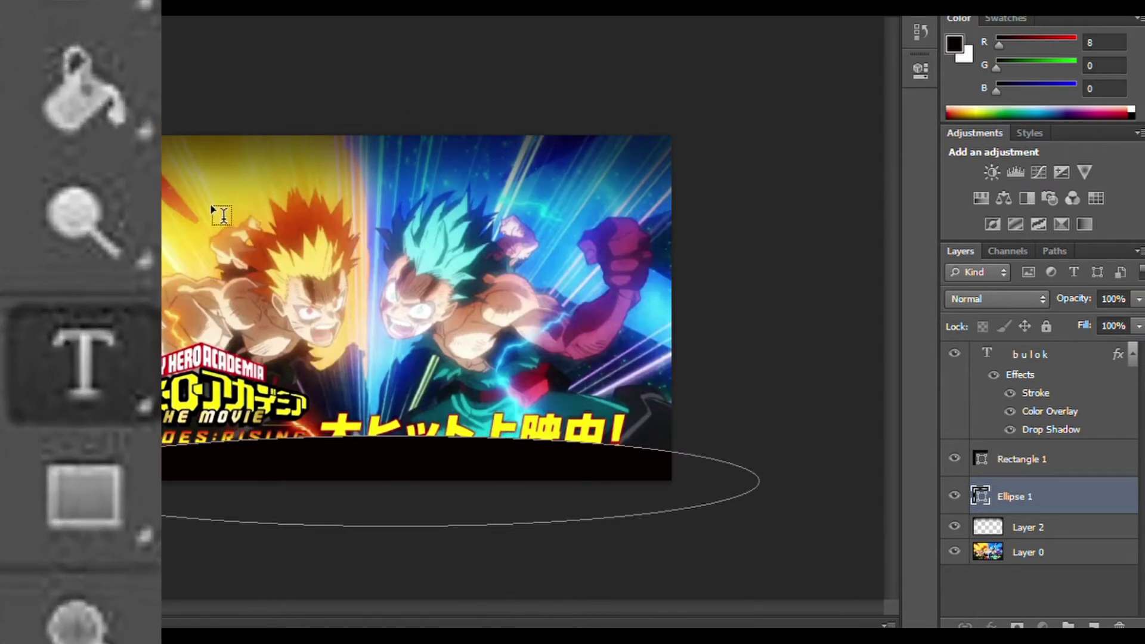
pyautogui.click(220, 210)
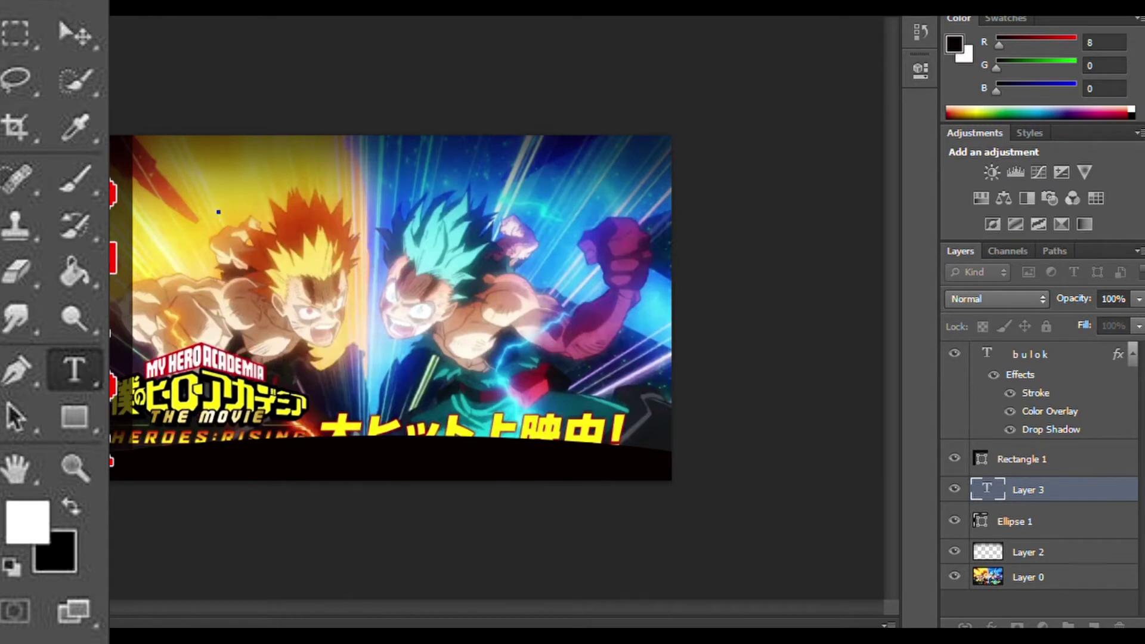
# Step: Type the caption 'Thumbnail' and move it toward the image centre
pyautogui.write('Th')
pyautogui.write('umbnai:l')
pyautogui.press('BackSpace')
pyautogui.press('BackSpace')
pyautogui.write('l')
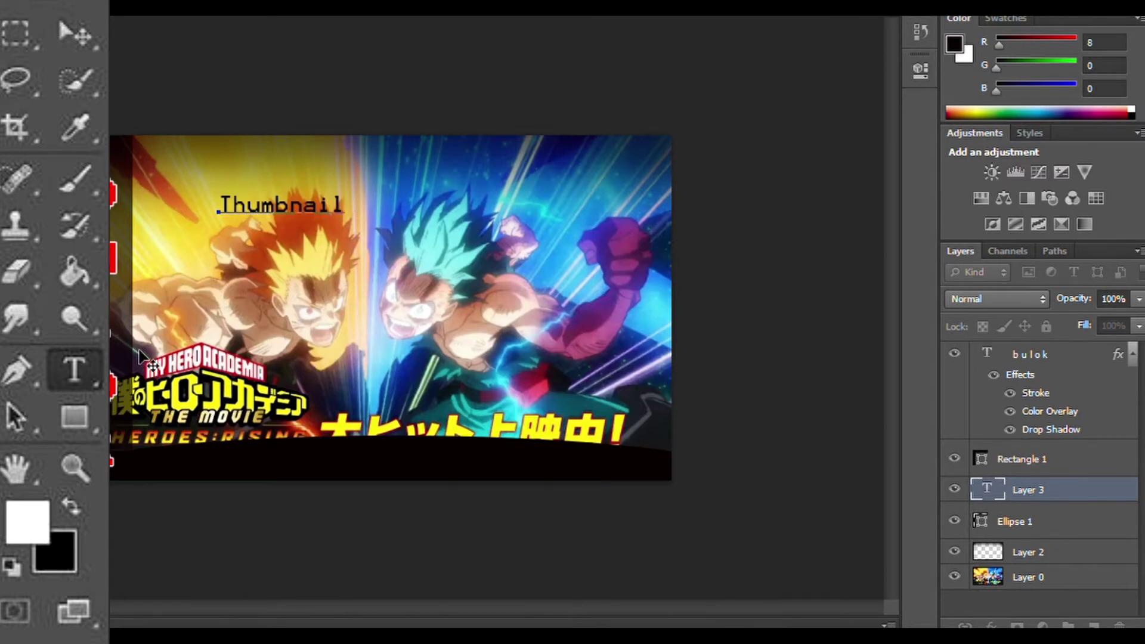
pyautogui.hotkey('ctrl', 'Return')
pyautogui.moveTo(276, 208)
pyautogui.mouseDown()
pyautogui.moveTo(327, 349)
pyautogui.moveTo(361, 325)
pyautogui.mouseUp()
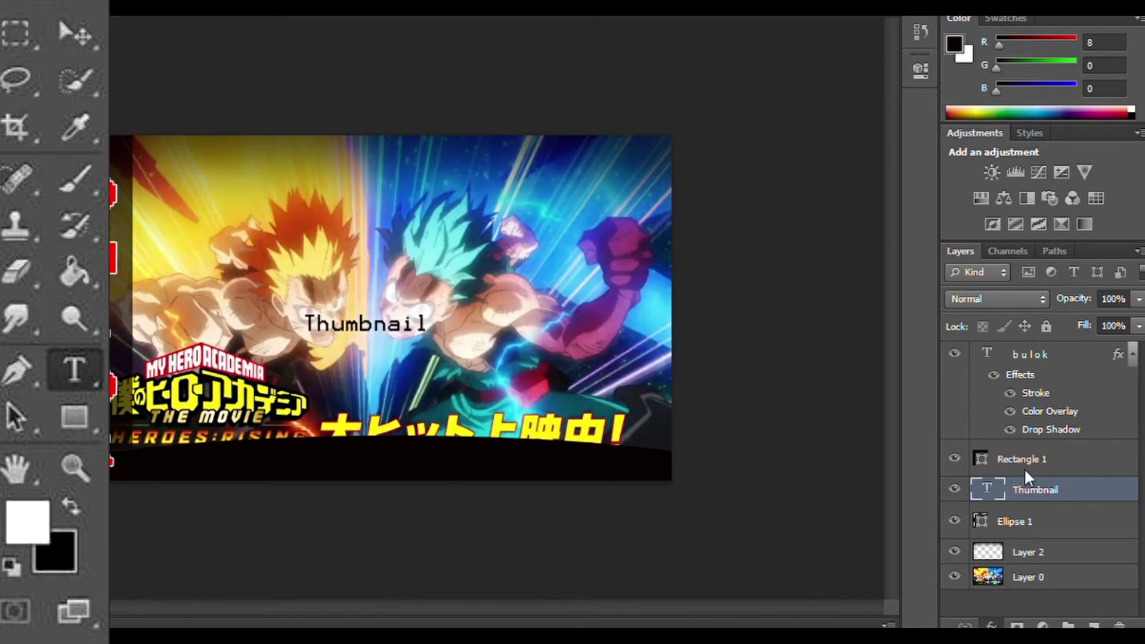
# Step: Style the caption with a Stroke and a pale cyan Color Overlay
pyautogui.doubleClick(1032, 520)
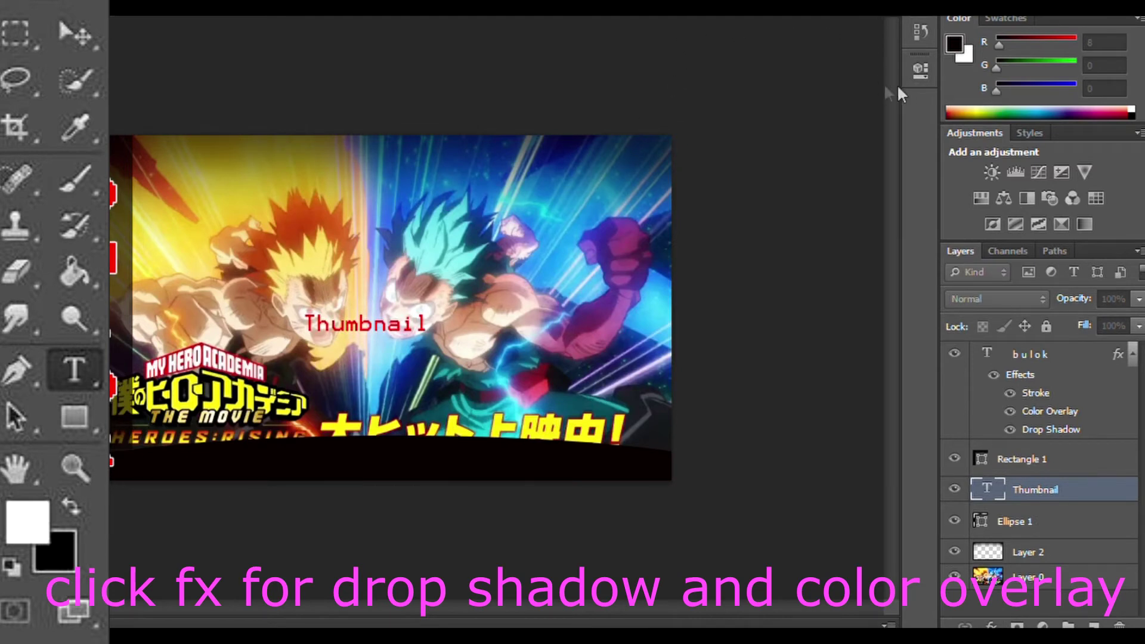
pyautogui.click(377, 371)
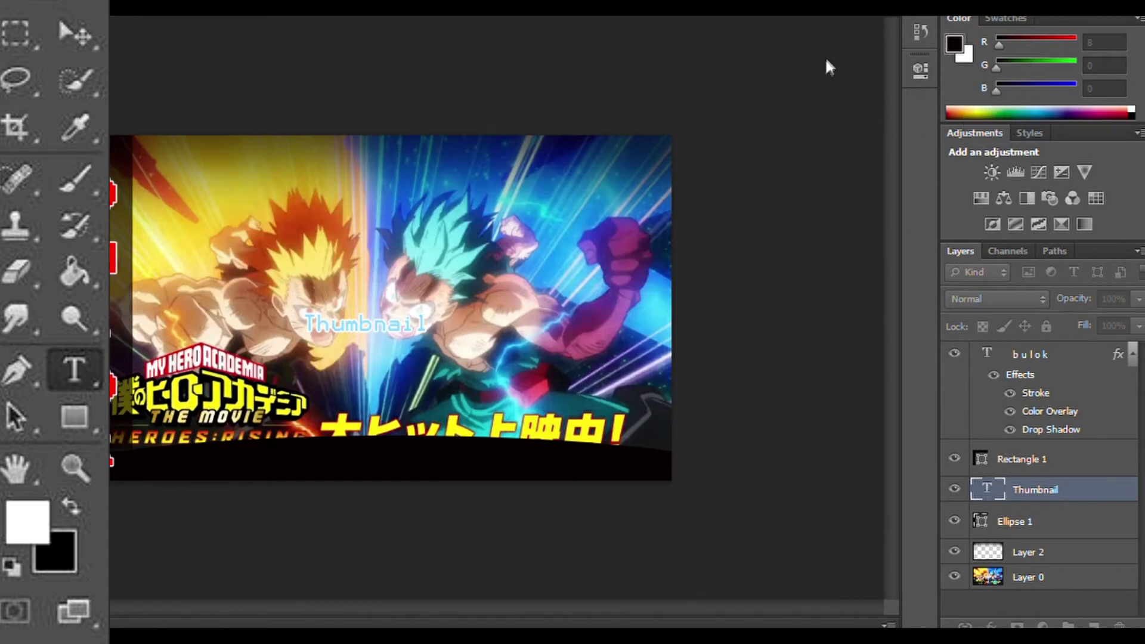
pyautogui.press('Return')
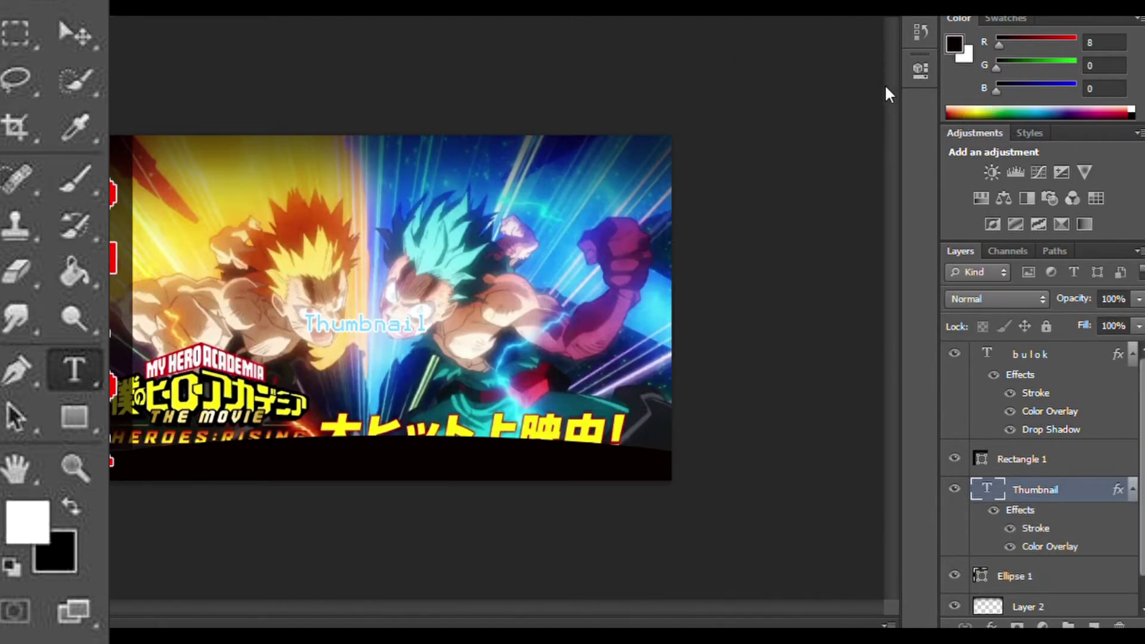
# Step: Move the Thumbnail caption down onto the dark bottom band
pyautogui.moveTo(372, 341); pyautogui.dragTo(381, 468)
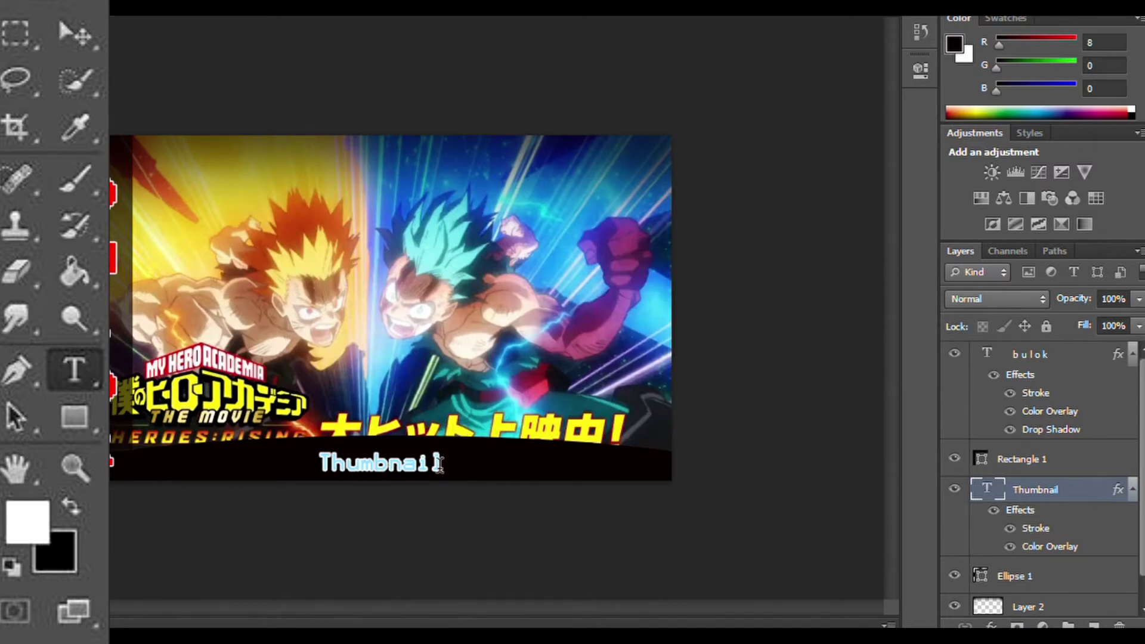
pyautogui.moveTo(442, 464); pyautogui.dragTo(271, 466)
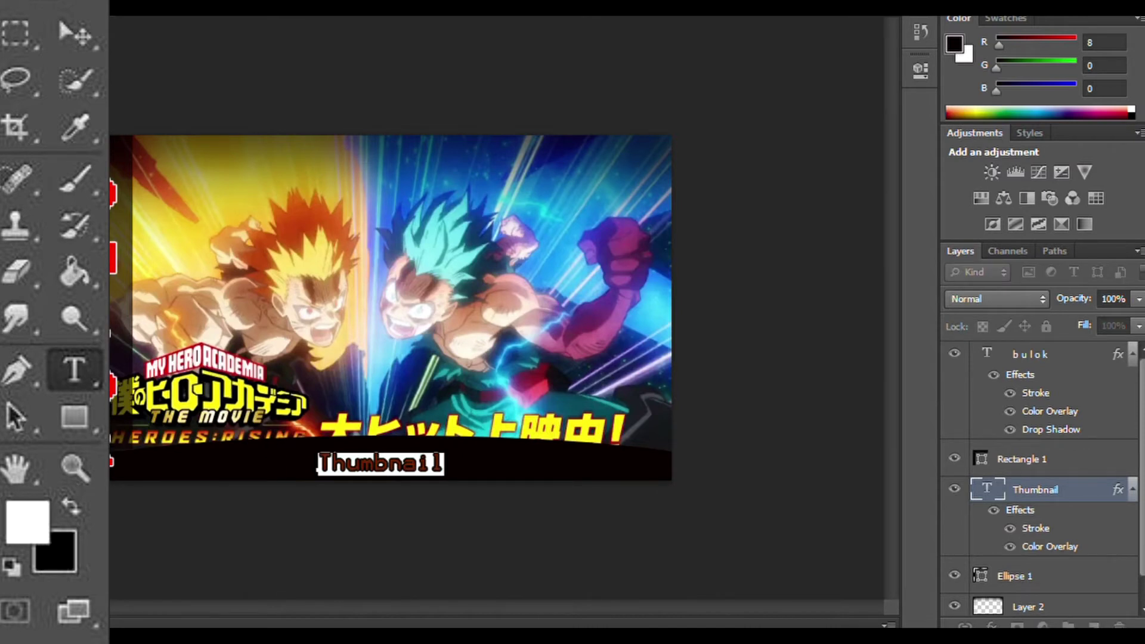
pyautogui.hotkey('ctrl', 'Return')
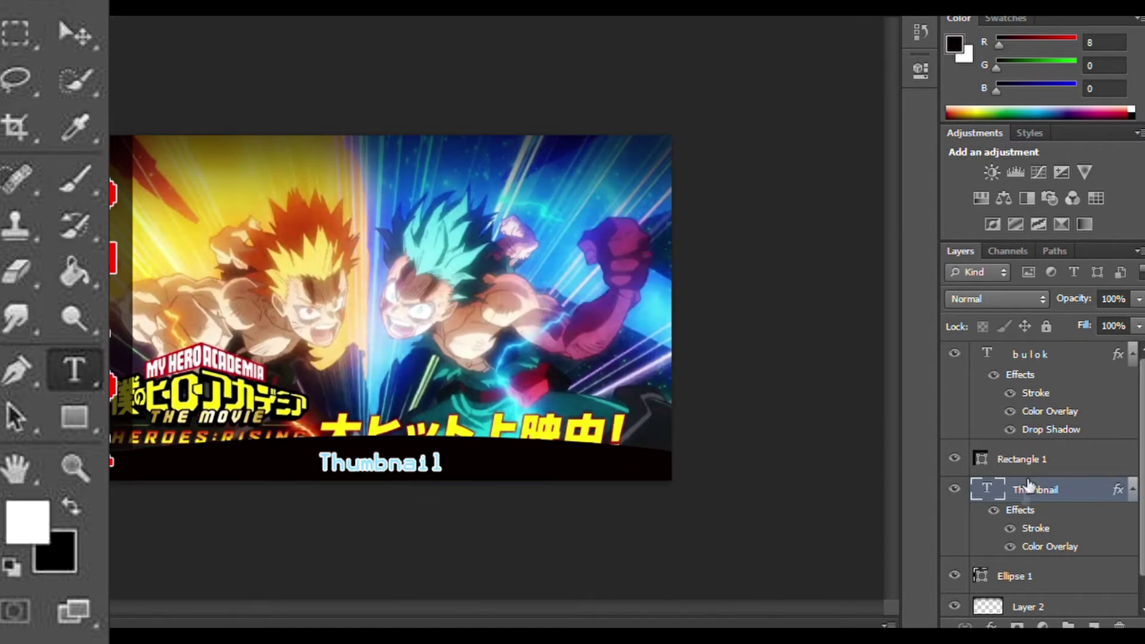
# Step: Lower the Ellipse 1 band to 58% opacity, previewing the full image to compare
pyautogui.click(1017, 576)
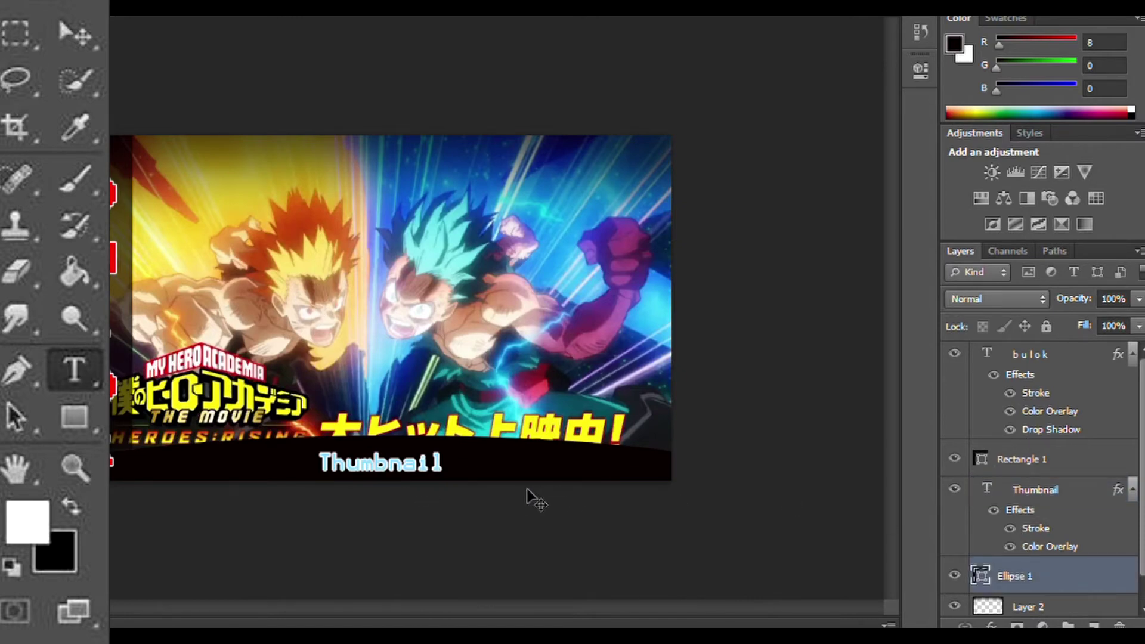
pyautogui.hotkey('shift', 'Tab')
pyautogui.hotkey('ctrl', '0')
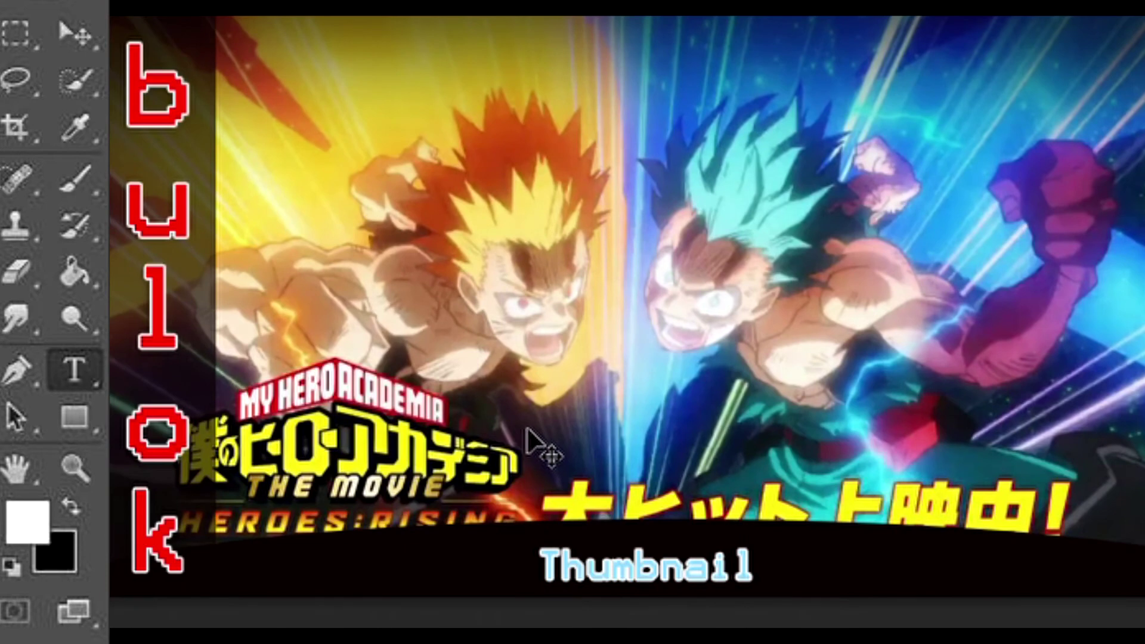
pyautogui.hotkey('ctrl', '-')
pyautogui.hotkey('shift', 'Tab')
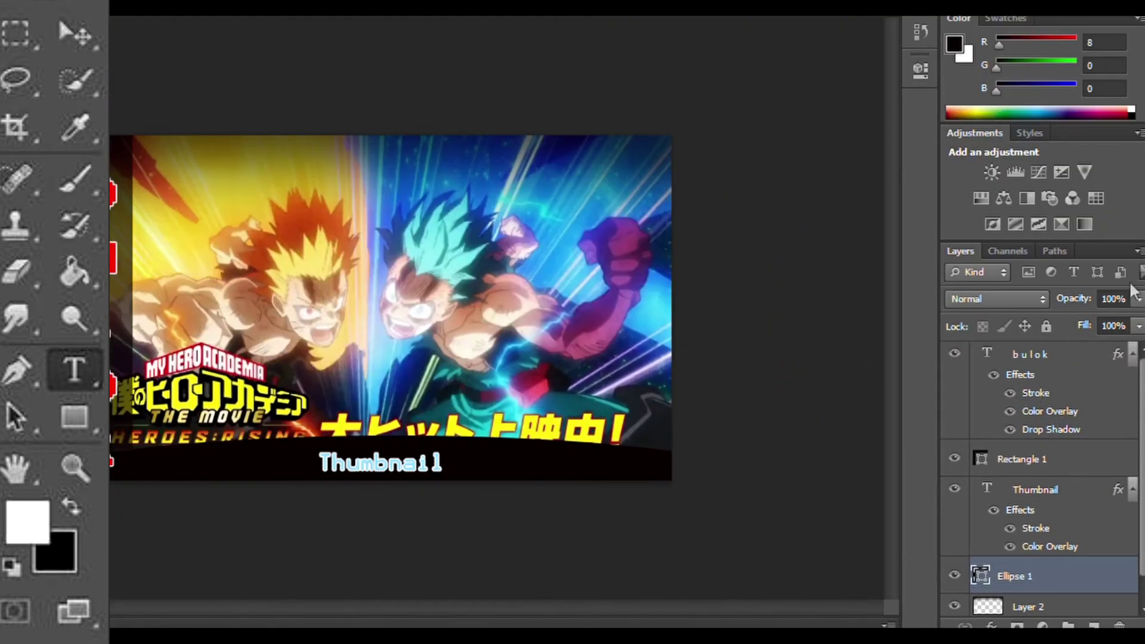
pyautogui.moveTo(1111, 310)
pyautogui.mouseDown()
pyautogui.moveTo(1081, 310)
pyautogui.moveTo(1092, 321)
pyautogui.mouseUp()
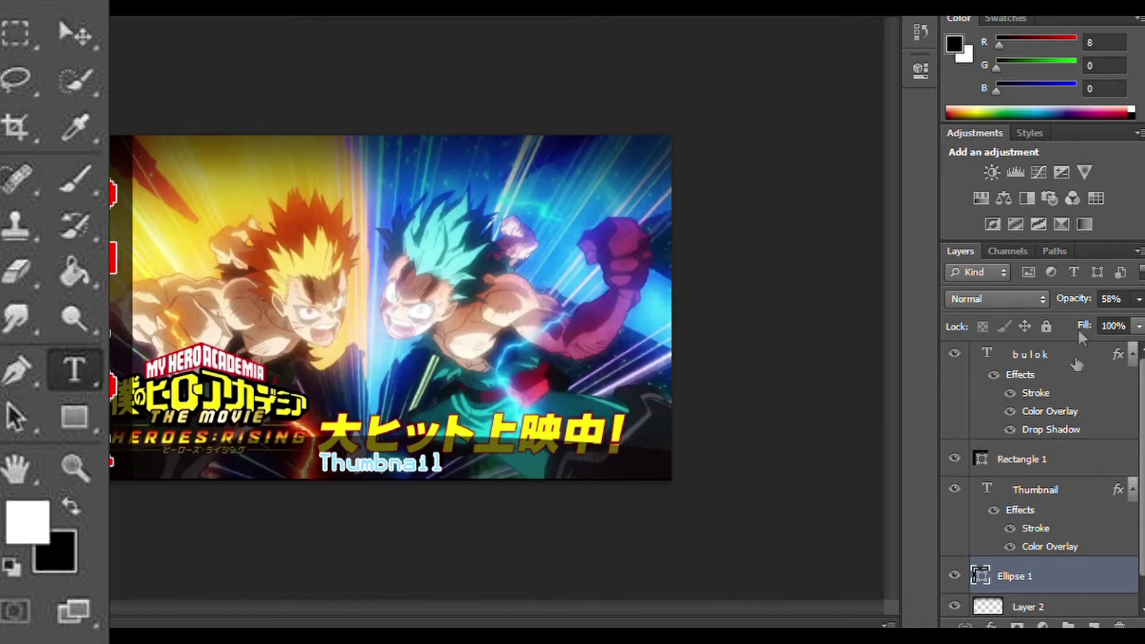
pyautogui.click(954, 575)
pyautogui.click(954, 575)
pyautogui.click(955, 575)
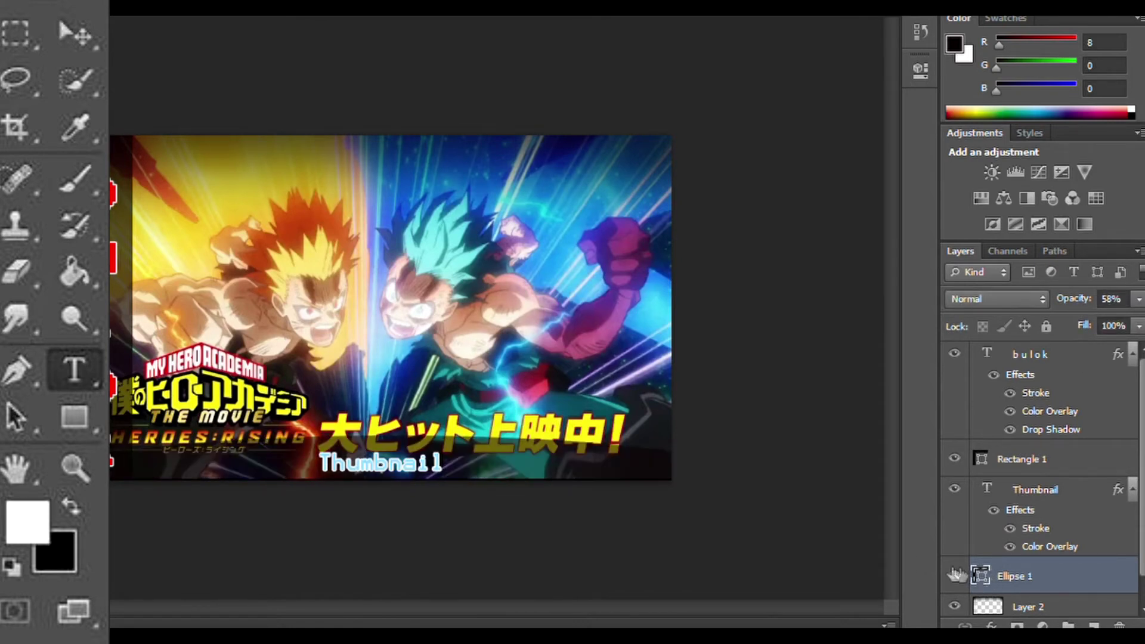
# Step: Stretch the Thumbnail caption wider and larger across the bottom band
pyautogui.click(1027, 482)
pyautogui.hotkey('ctrl', 't')
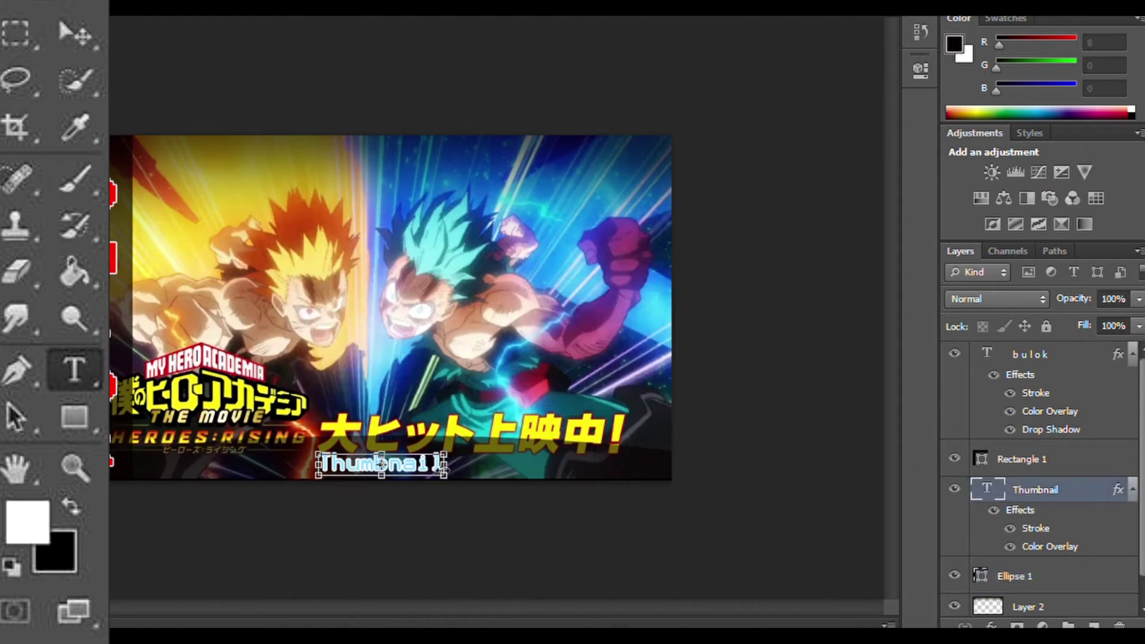
pyautogui.moveTo(446, 464); pyautogui.dragTo(721, 468)
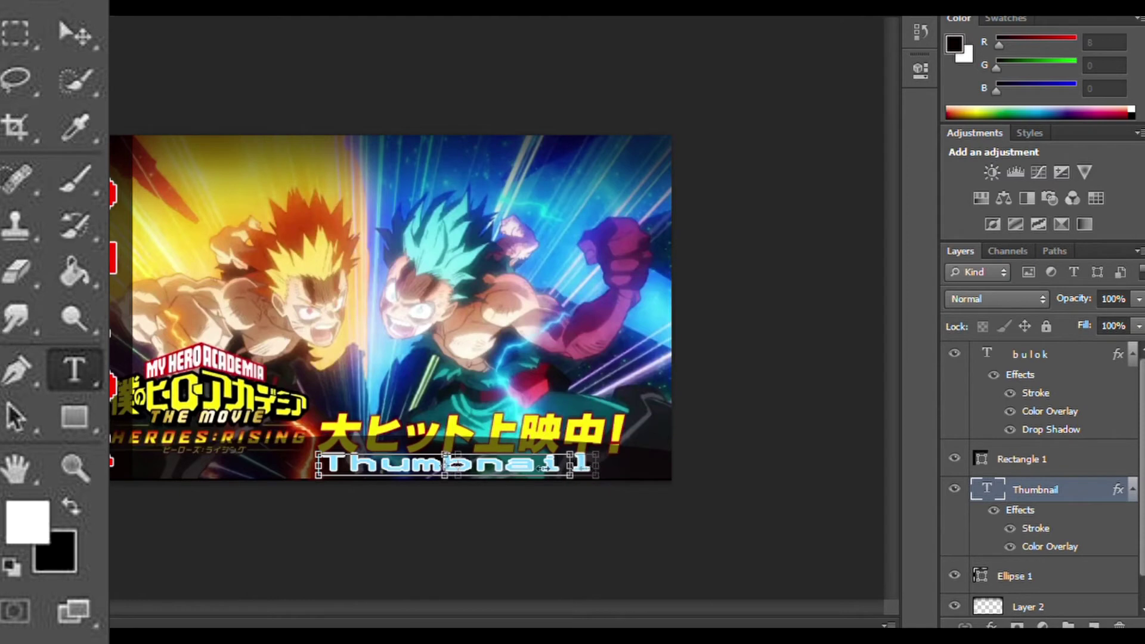
pyautogui.moveTo(721, 468); pyautogui.dragTo(638, 465)
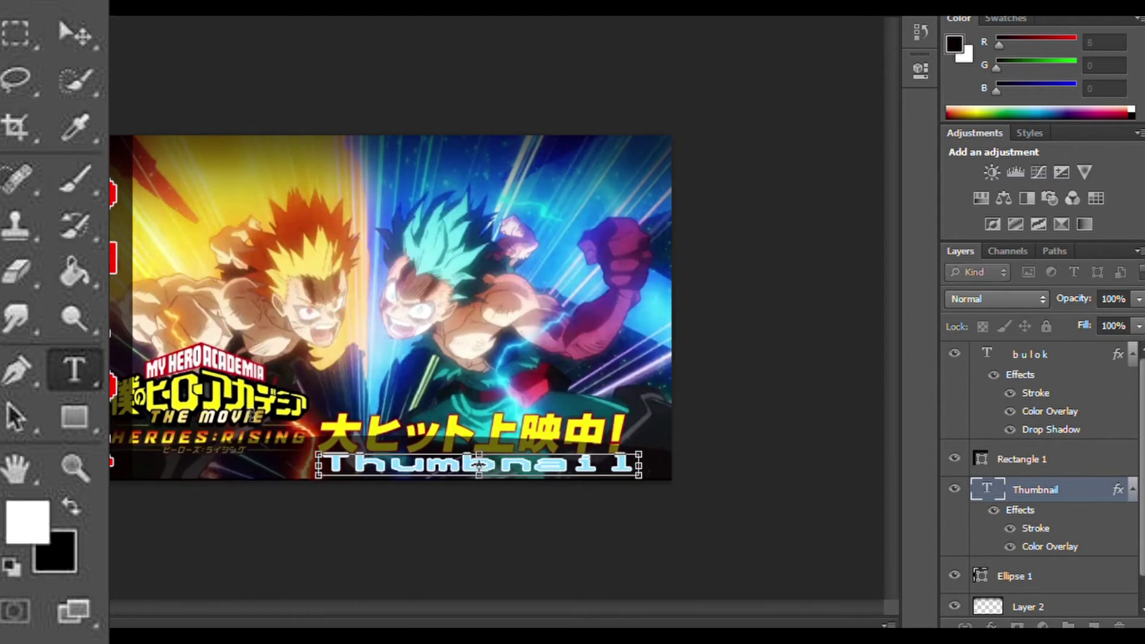
pyautogui.moveTo(320, 453); pyautogui.dragTo(155, 435)
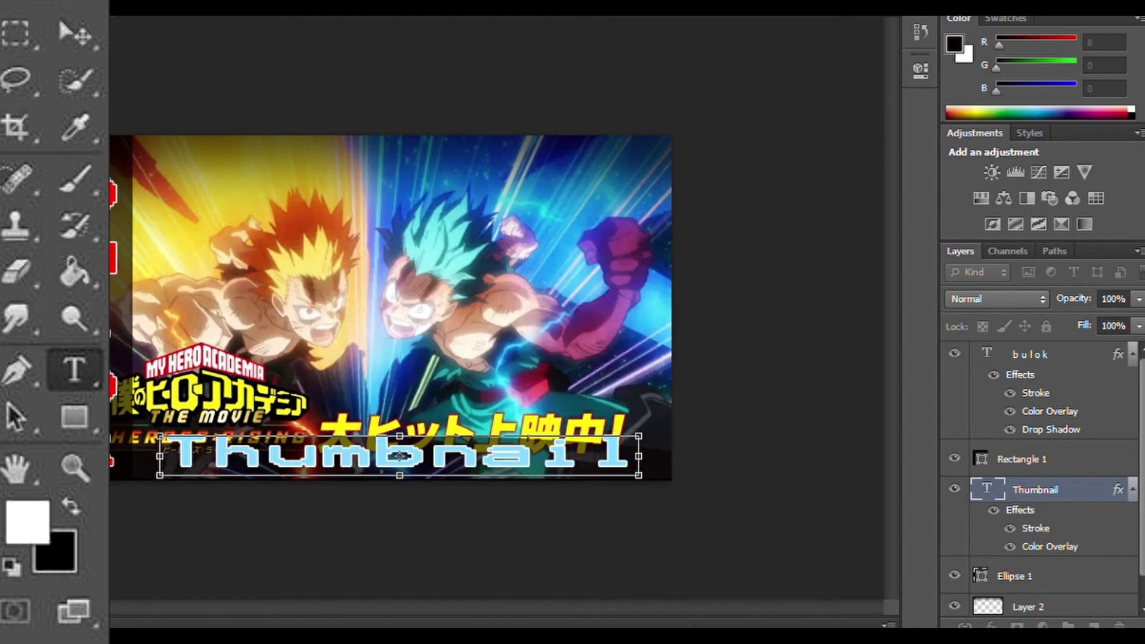
# Step: Apply the enlarged Thumbnail caption and move the Ellipse 1 band up behind it
pyautogui.press('Return')
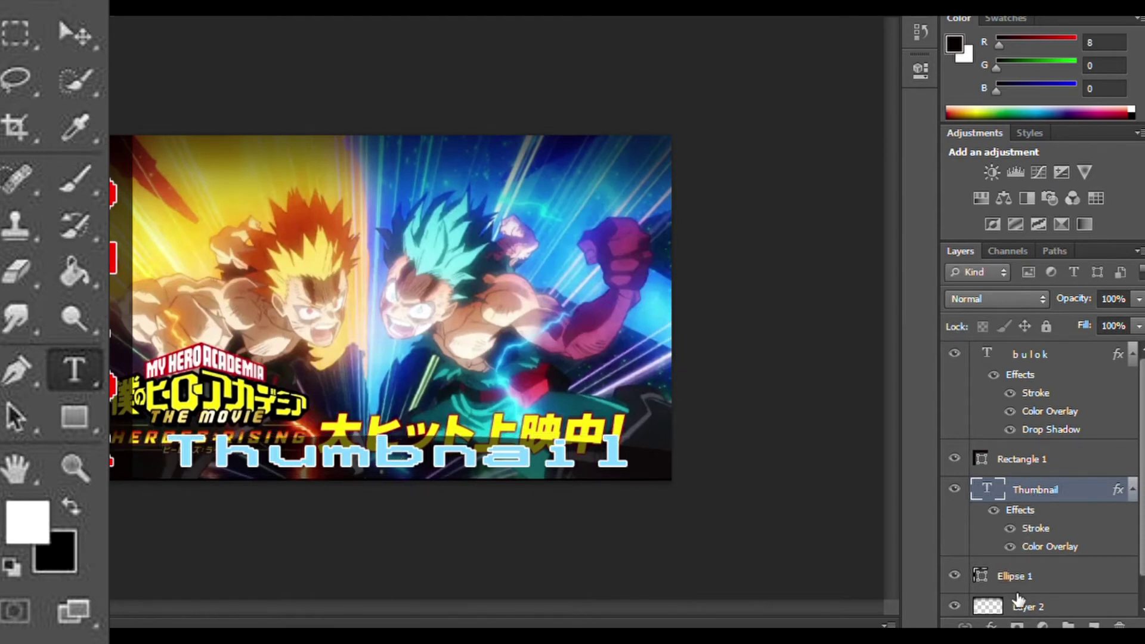
pyautogui.click(1013, 575)
pyautogui.moveTo(358, 477); pyautogui.dragTo(348, 456)
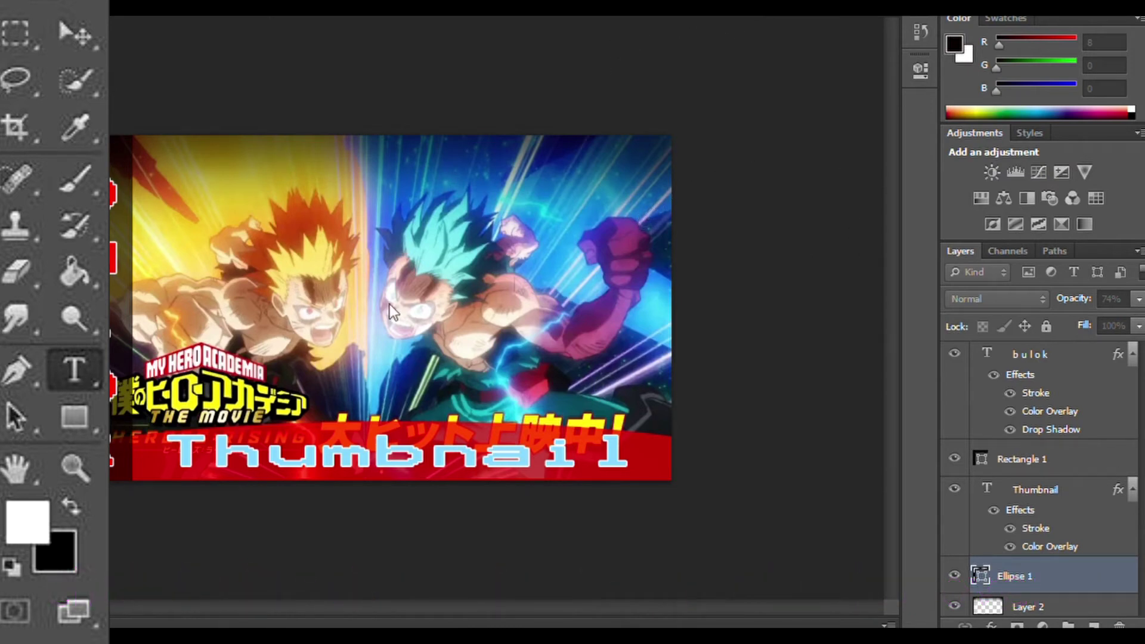
# Step: Give the Ellipse 1 band a near-black Color Overlay
pyautogui.click(367, 376)
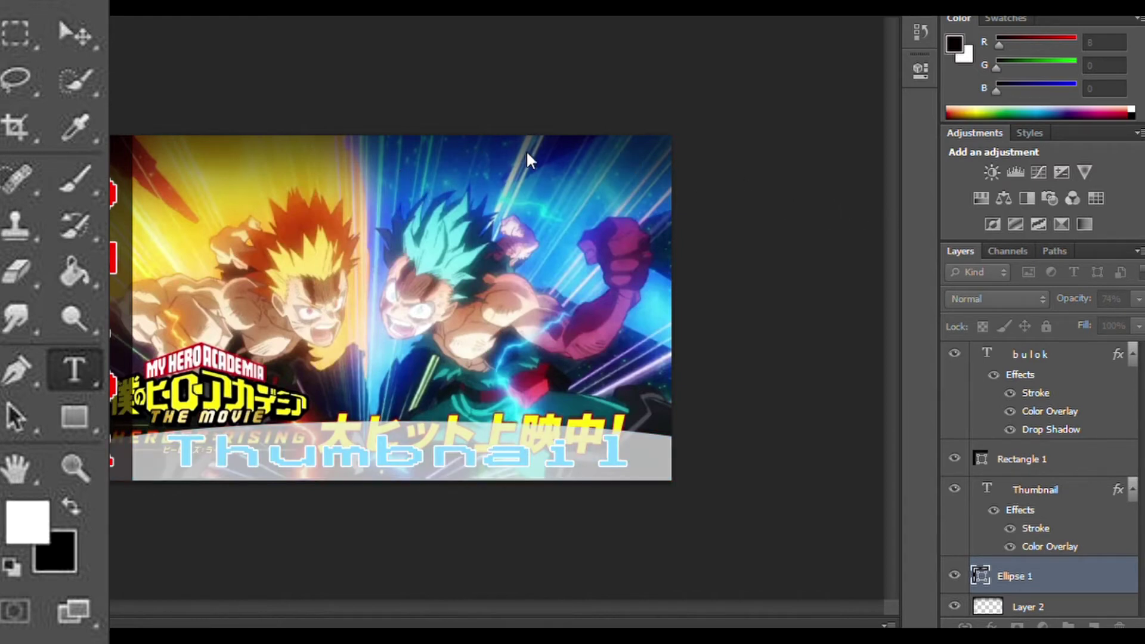
pyautogui.click(492, 418)
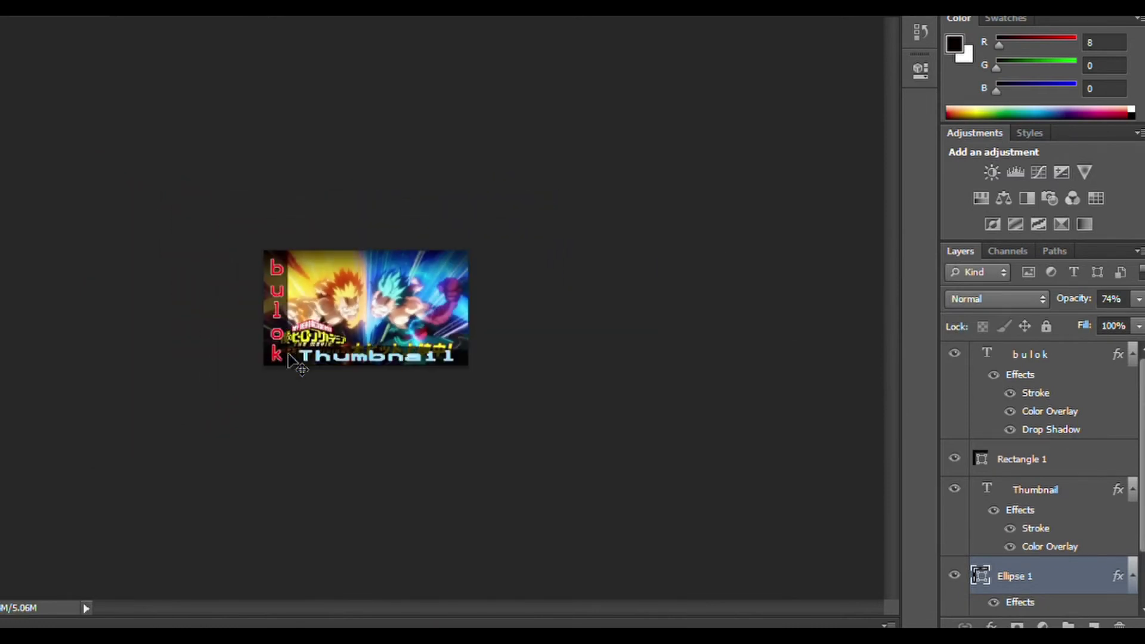
pyautogui.hotkey('ctrl', '+')
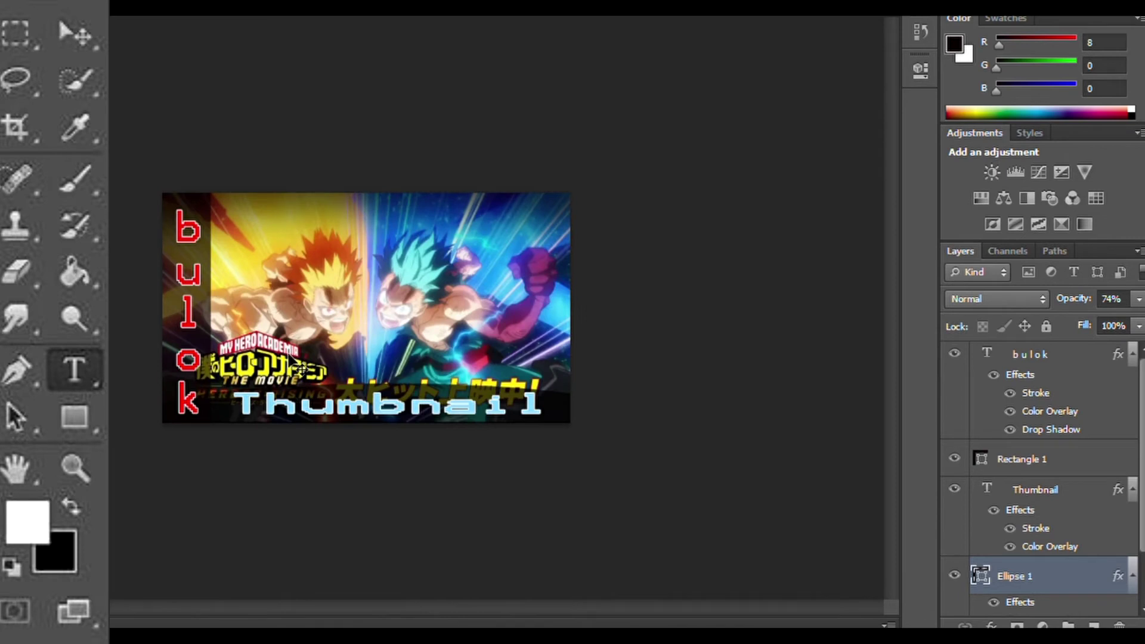
pyautogui.hotkey('ctrl', '+')
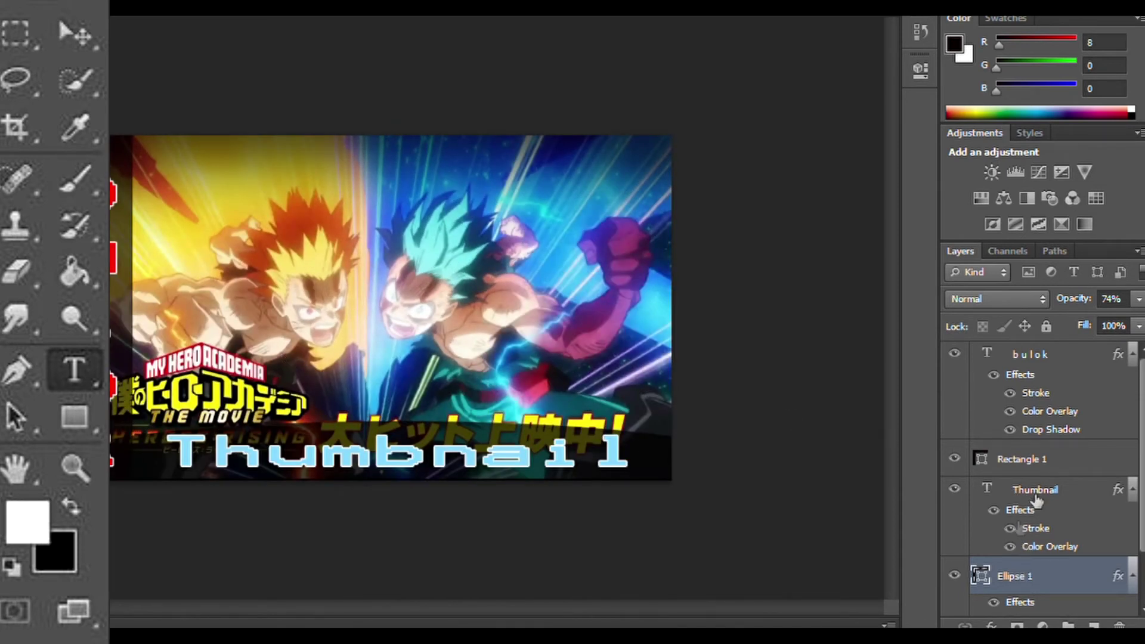
pyautogui.scroll(-2, 1136, 429)
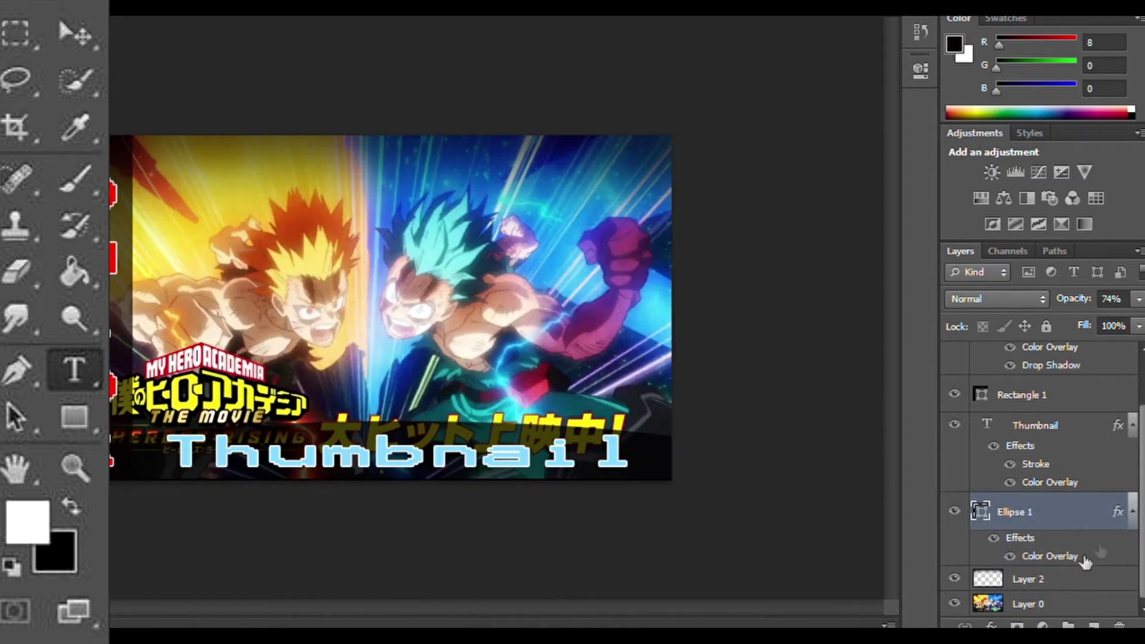
pyautogui.click(1005, 606)
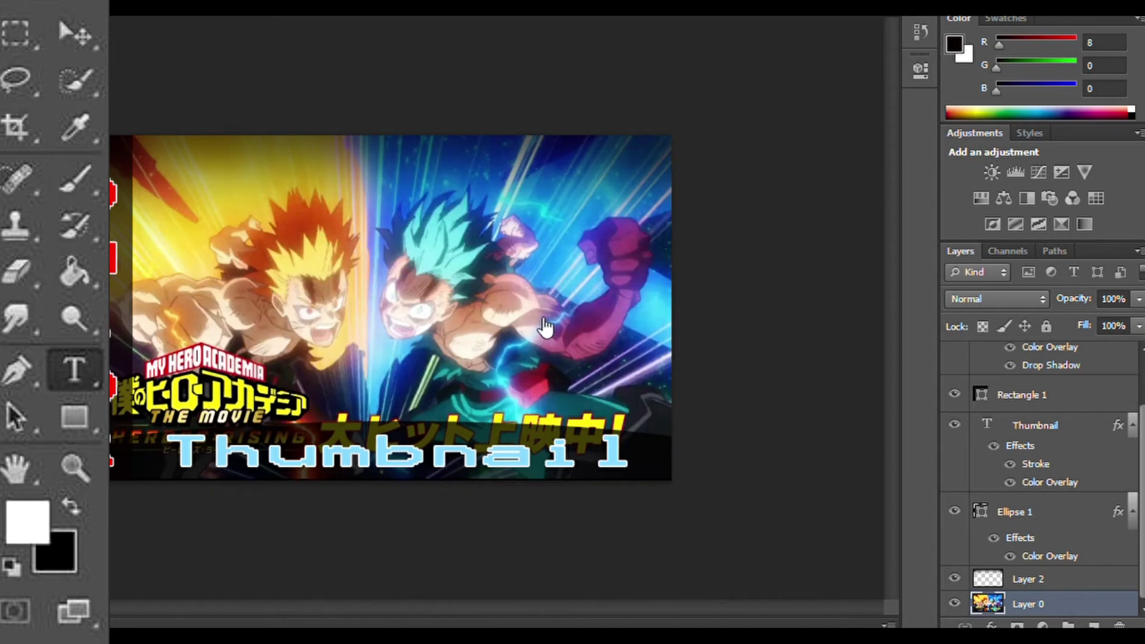
# Step: Draw a tall dark Rectangle 2 strip down the image's right edge
pyautogui.hotkey('ctrl', '+')
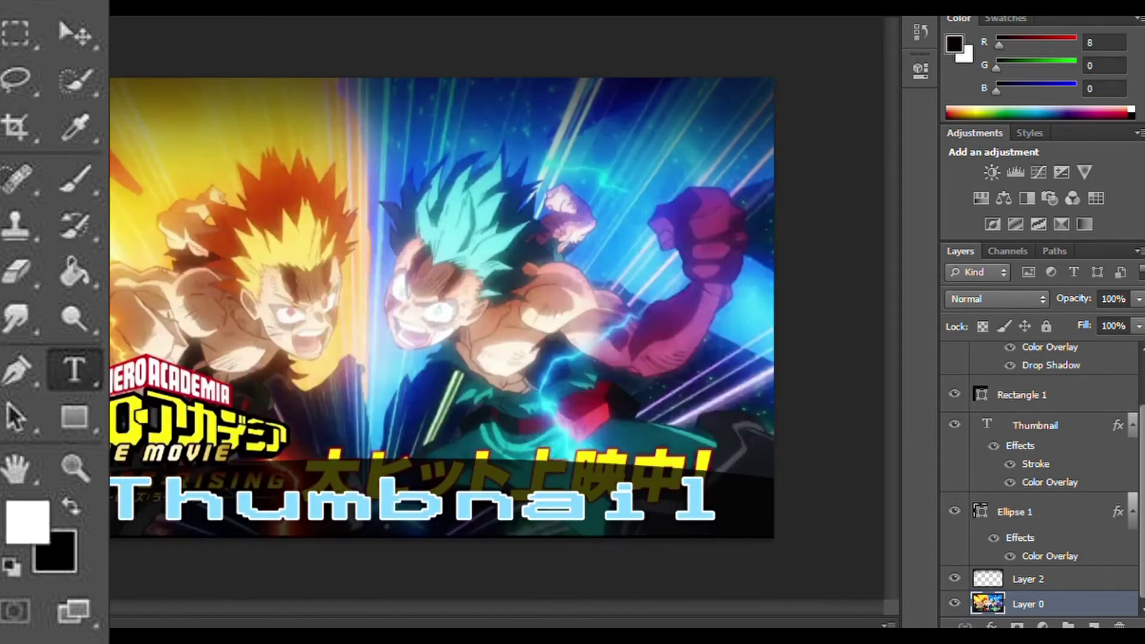
pyautogui.moveTo(328, 54)
pyautogui.mouseDown()
pyautogui.moveTo(367, 291)
pyautogui.moveTo(395, 600)
pyautogui.mouseUp()
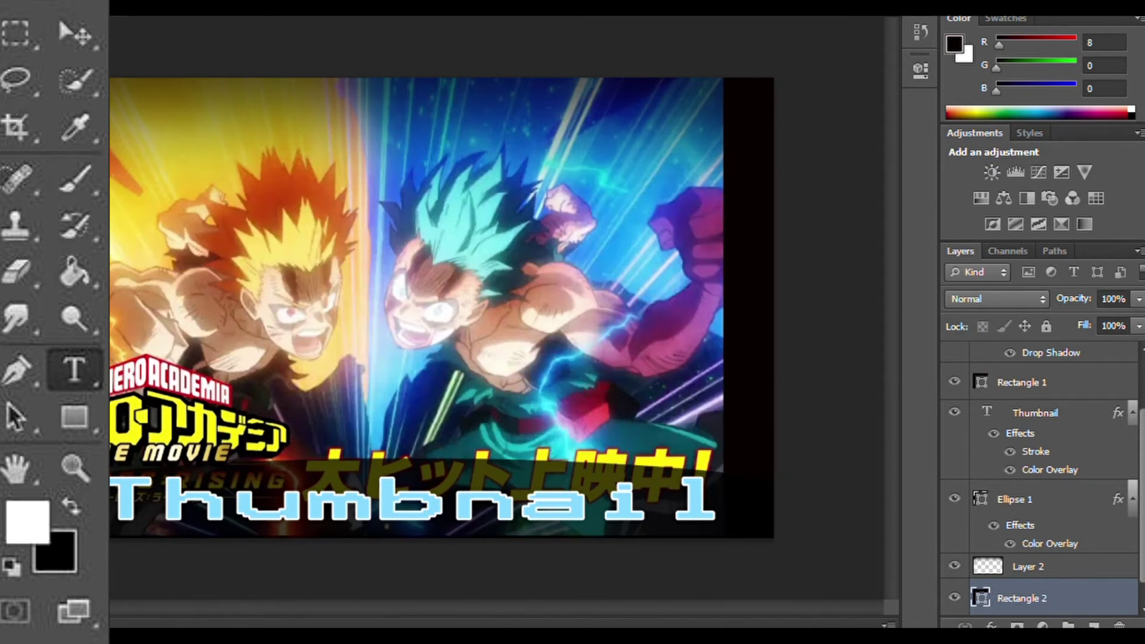
# Step: Type vertical text reading 'heph' over the right strip, one letter per line
pyautogui.click(460, 194)
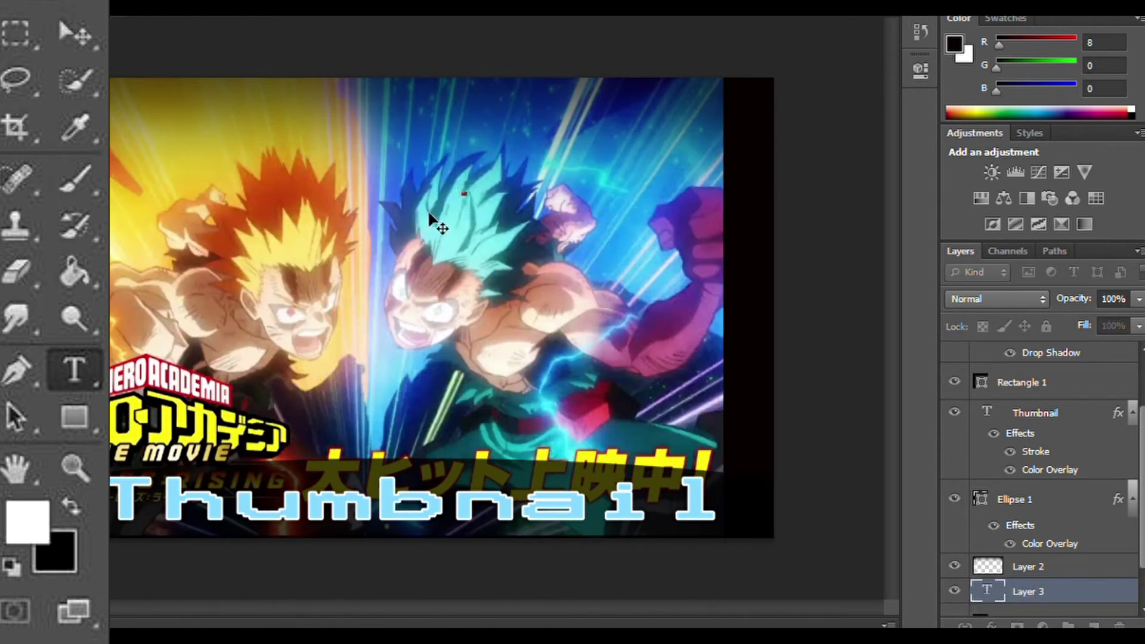
pyautogui.write('h')
pyautogui.press('Return')
pyautogui.write('elp')
pyautogui.press('BackSpace')
pyautogui.press('BackSpace')
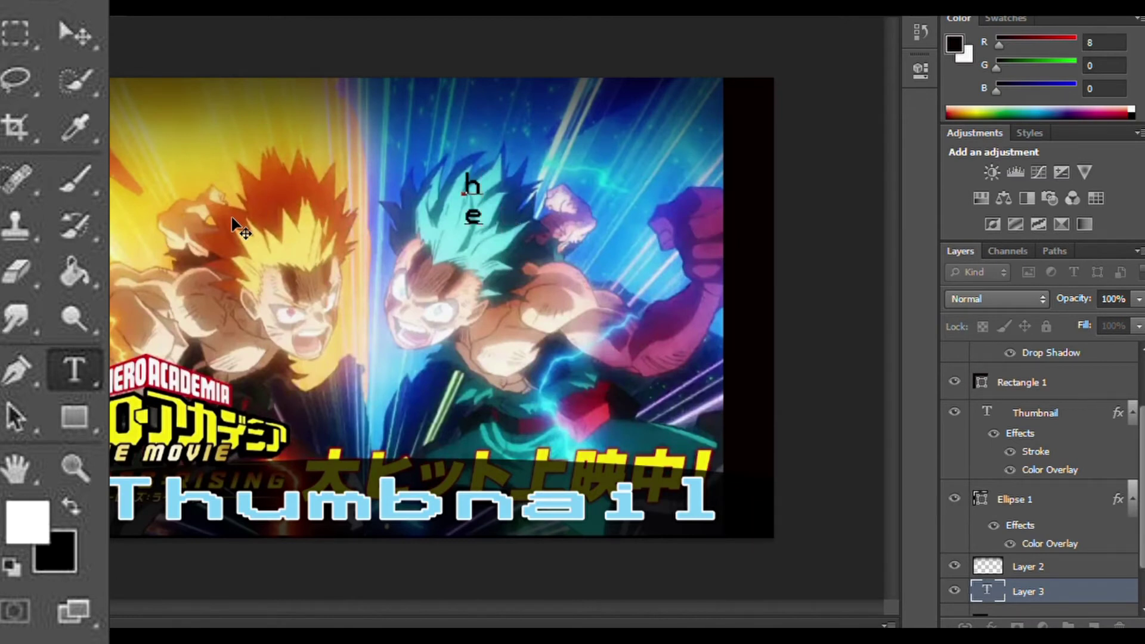
pyautogui.write('ph')
pyautogui.press('Left')
pyautogui.press('Return')
pyautogui.hotkey('ctrl', 'Return')
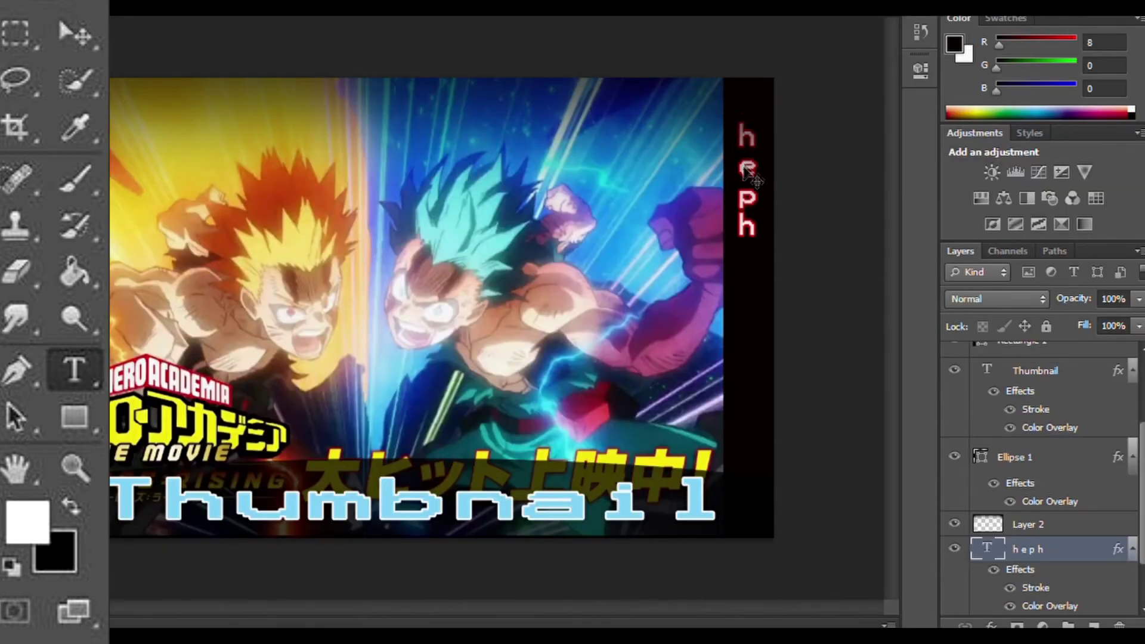
# Step: Move the heph text layer above Layer 2 and toggle Layer 2's visibility to compare
pyautogui.moveTo(1023, 548); pyautogui.dragTo(1022, 524)
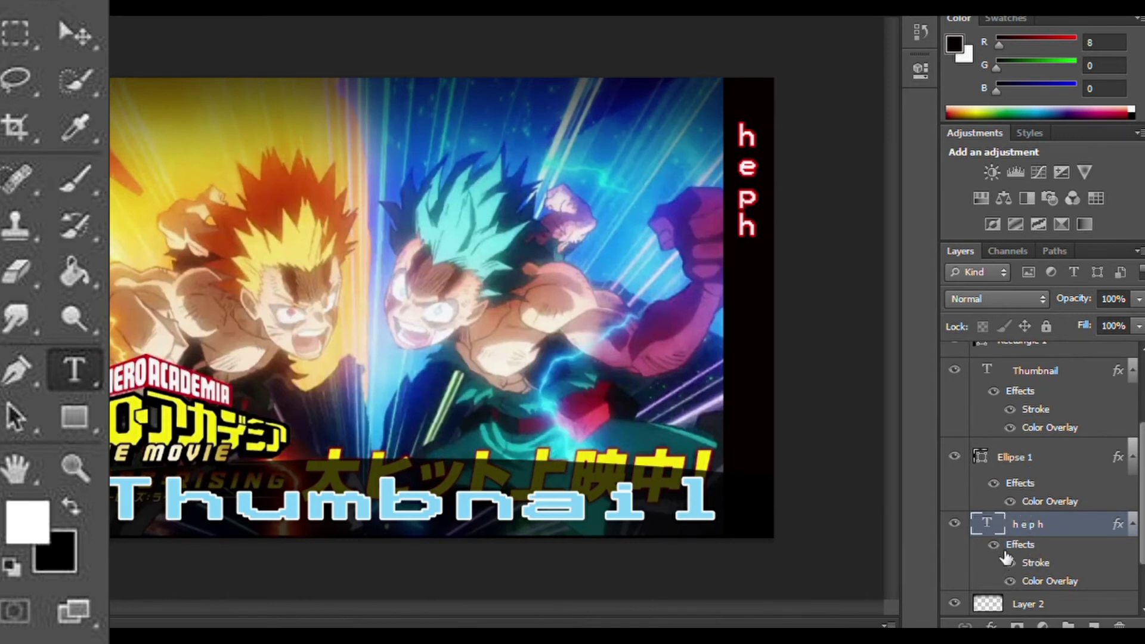
pyautogui.click(956, 601)
pyautogui.click(956, 602)
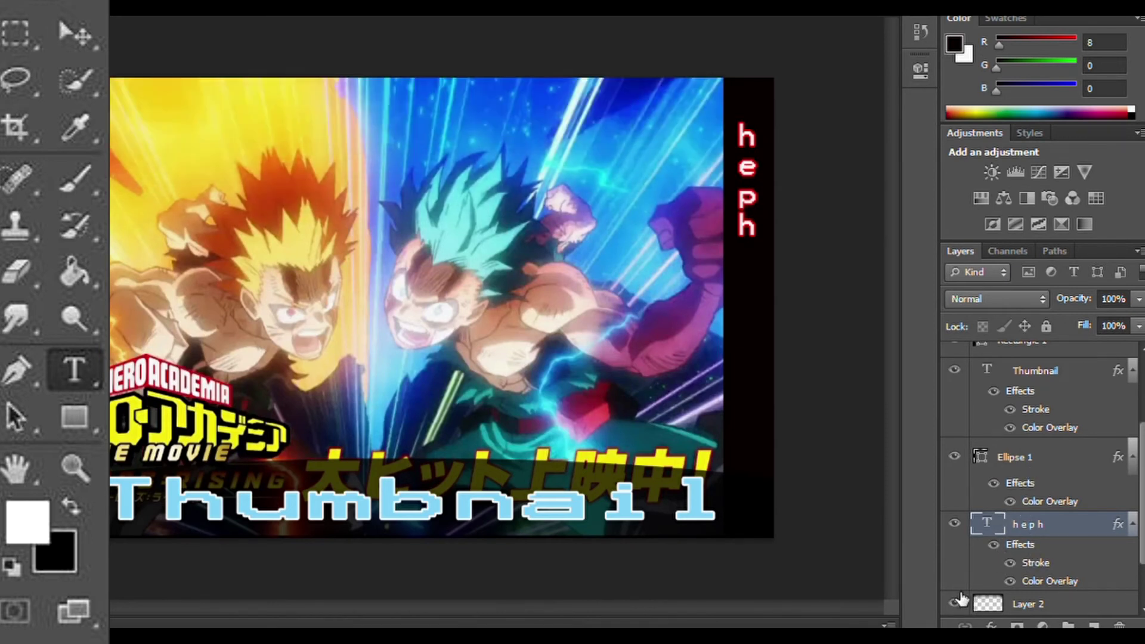
pyautogui.click(956, 602)
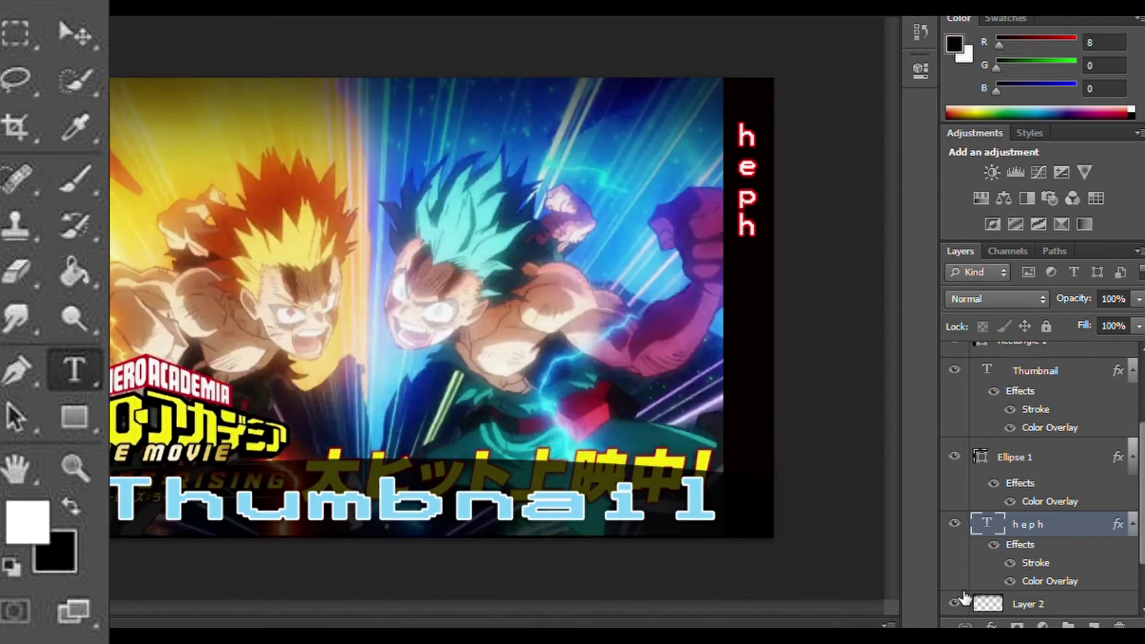
pyautogui.scroll(-2, 1004, 535)
# Step: Lower the Rectangle 2 strip's opacity to 53%
pyautogui.click(955, 572)
pyautogui.click(994, 577)
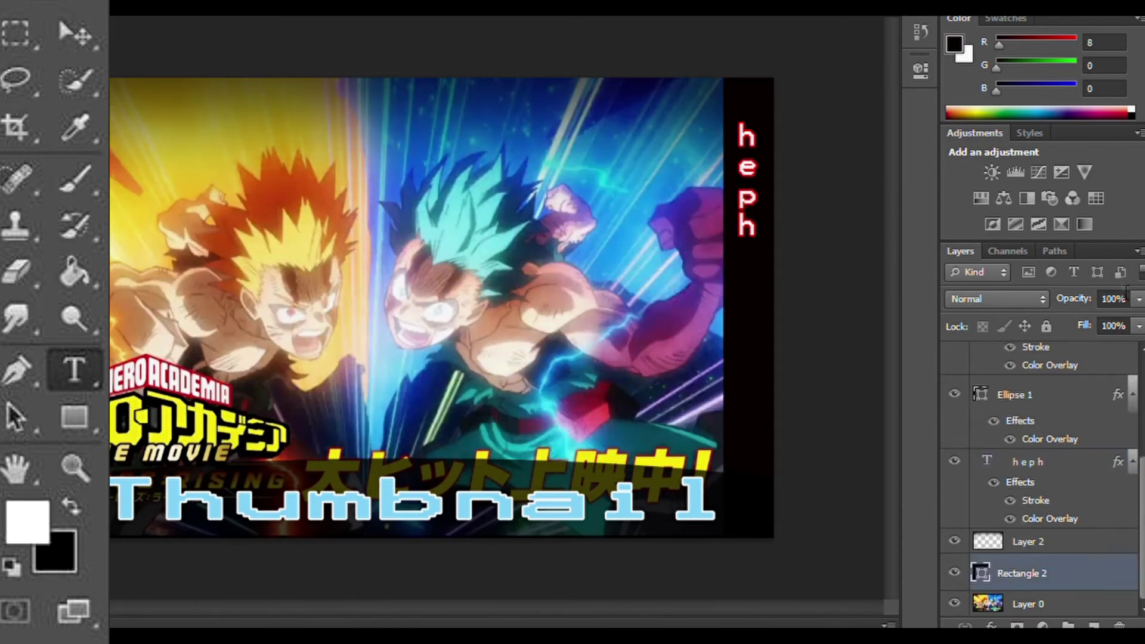
pyautogui.press('4')
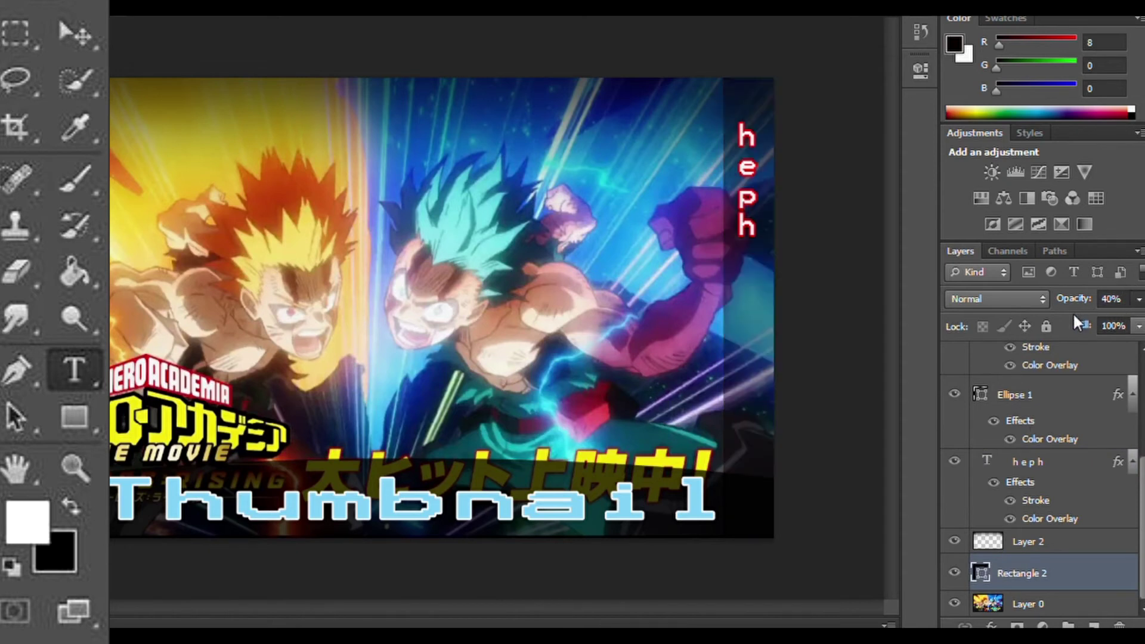
pyautogui.press('5')
pyautogui.press('3')
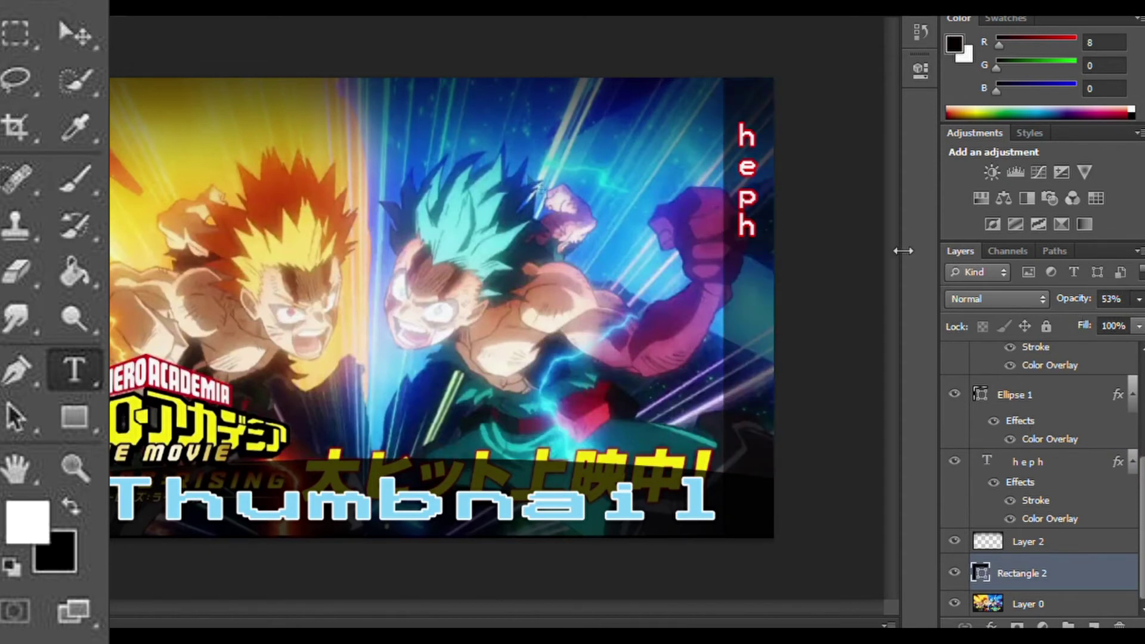
# Step: Move the vertical text lower and change it from 'heph' to 'help'
pyautogui.click(1025, 460)
pyautogui.moveTo(773, 215); pyautogui.dragTo(770, 341)
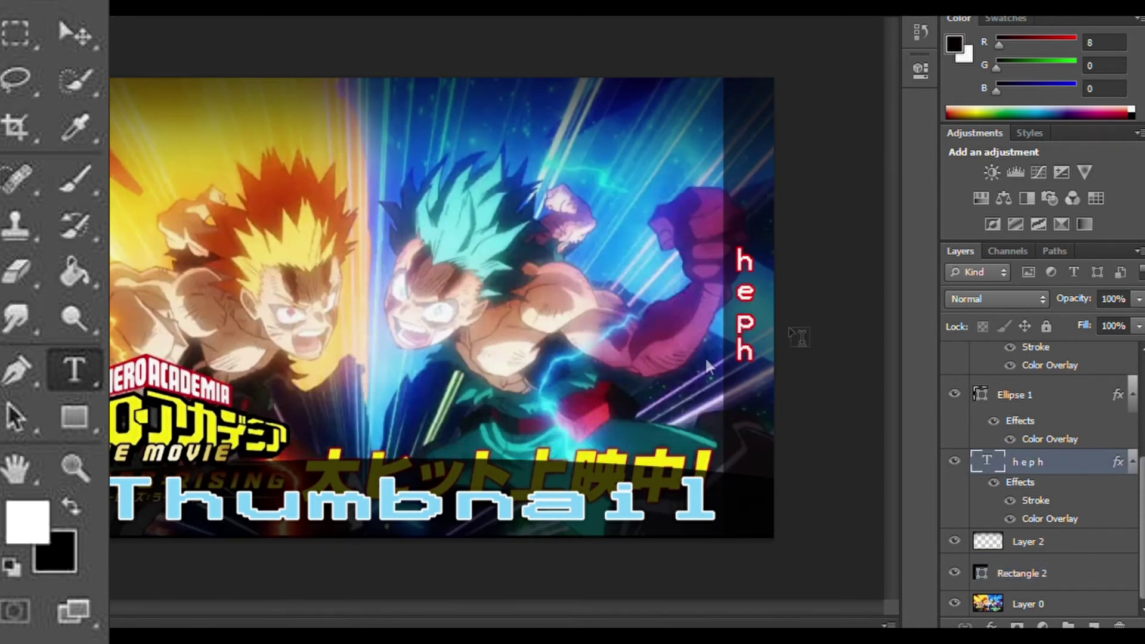
pyautogui.click(746, 325)
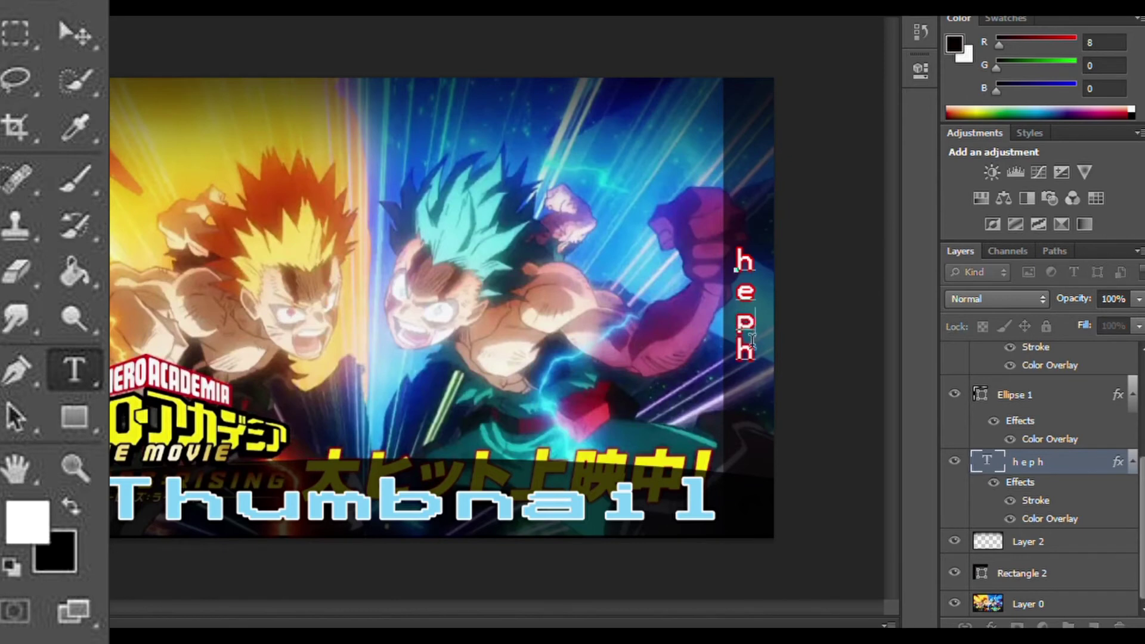
pyautogui.press('BackSpace')
pyautogui.write('l')
pyautogui.press('BackSpace')
pyautogui.write('p')
pyautogui.hotkey('ctrl', 'Return')
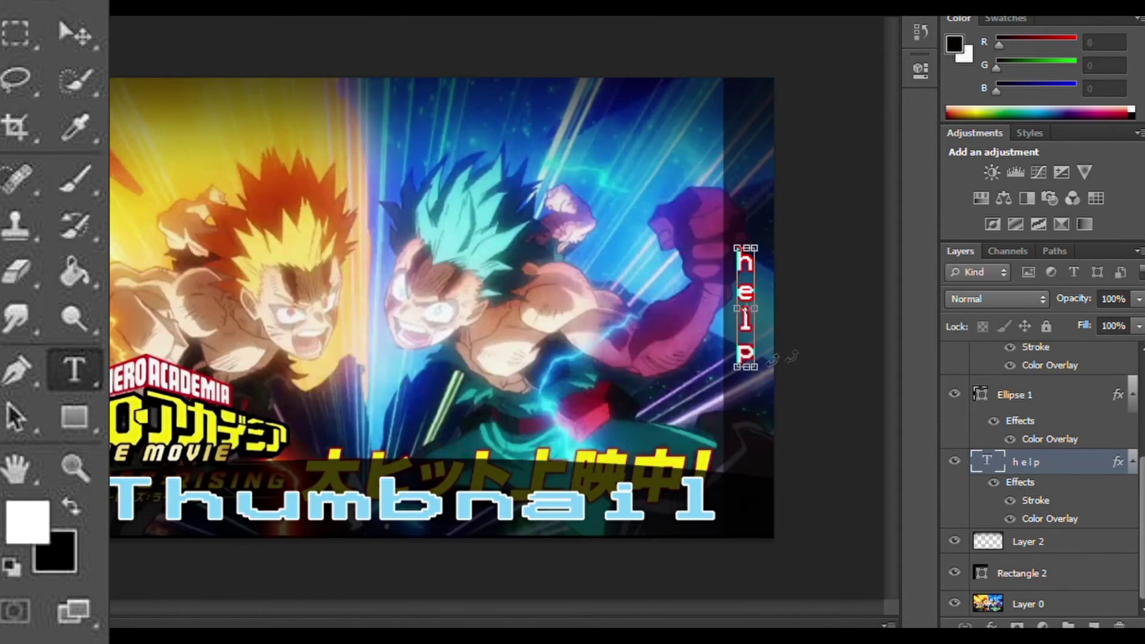
# Step: Stretch the 'help' lettering taller to span the dark strip and nudge it into place
pyautogui.moveTo(746, 366); pyautogui.dragTo(746, 531)
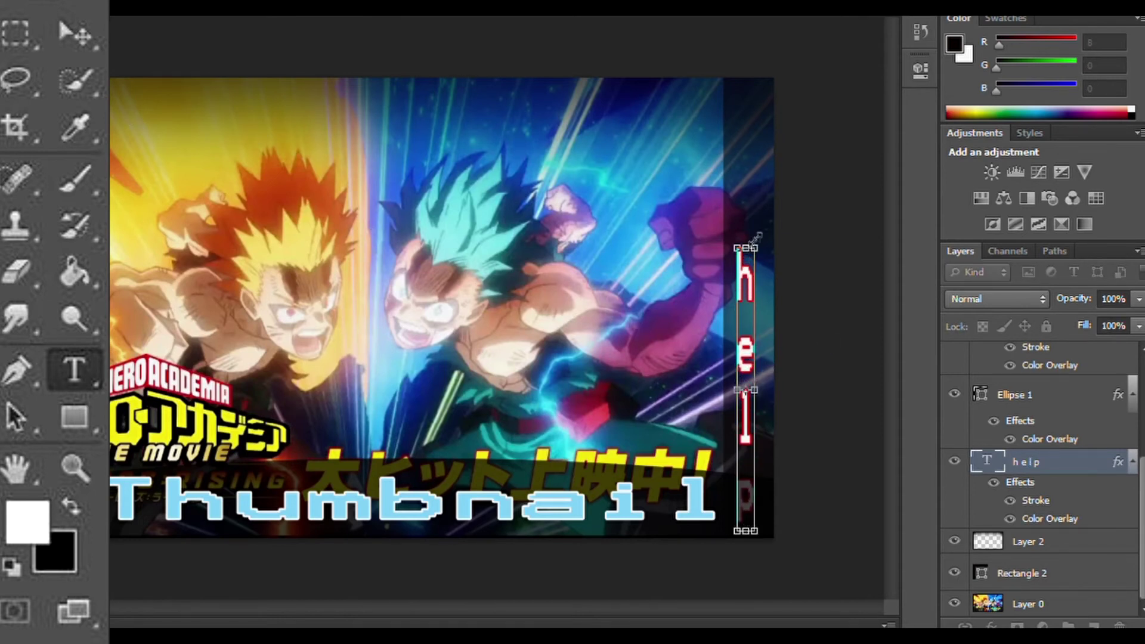
pyautogui.moveTo(746, 391); pyautogui.dragTo(740, 291)
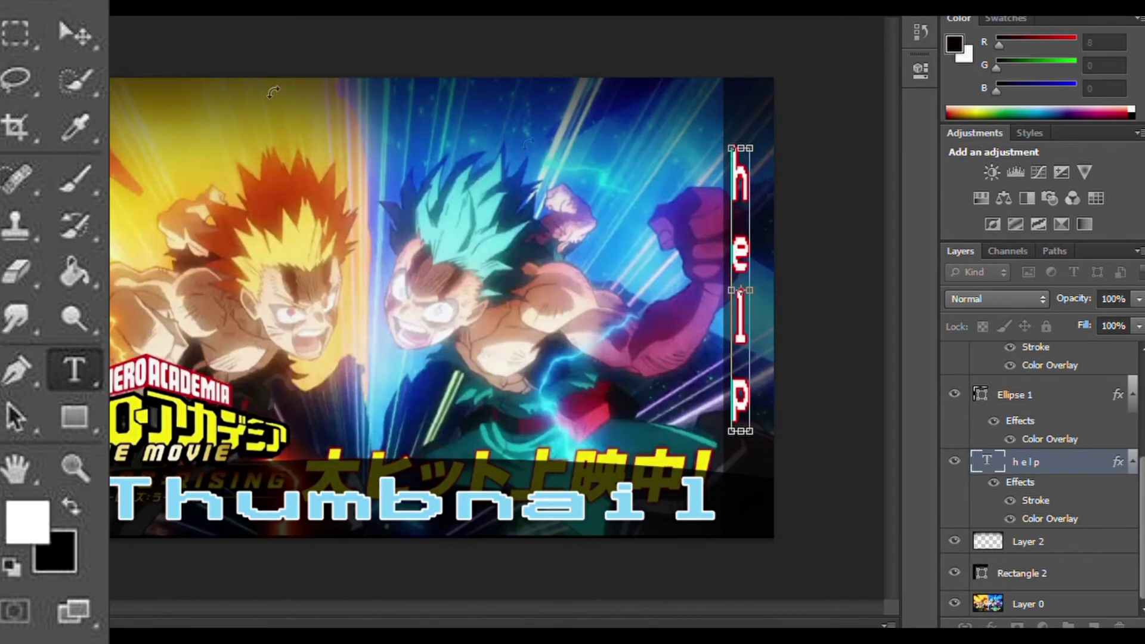
pyautogui.press('Return')
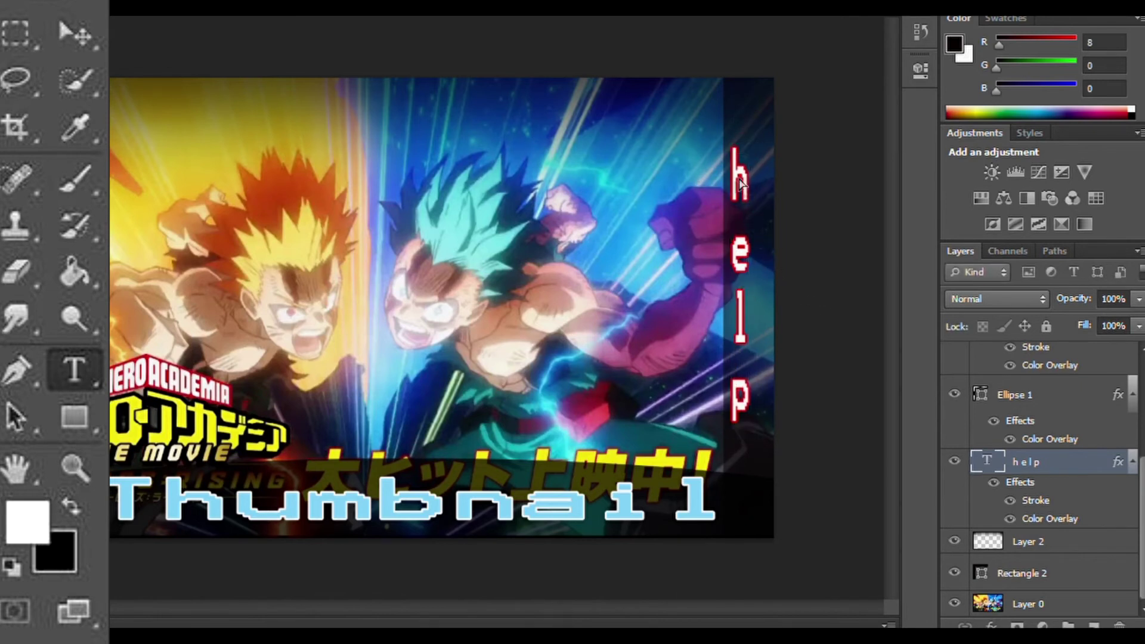
pyautogui.hotkey('shift', 'Up')
pyautogui.hotkey('shift', 'Up')
pyautogui.hotkey('shift', 'Right')
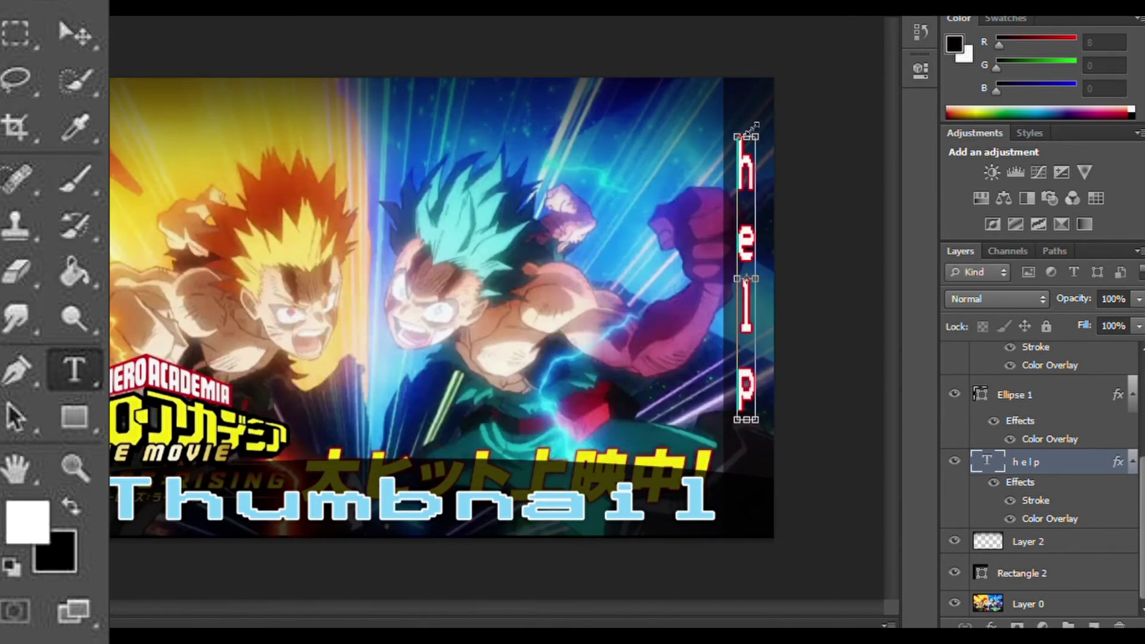
pyautogui.hotkey('ctrl', 't')
pyautogui.press('Return')
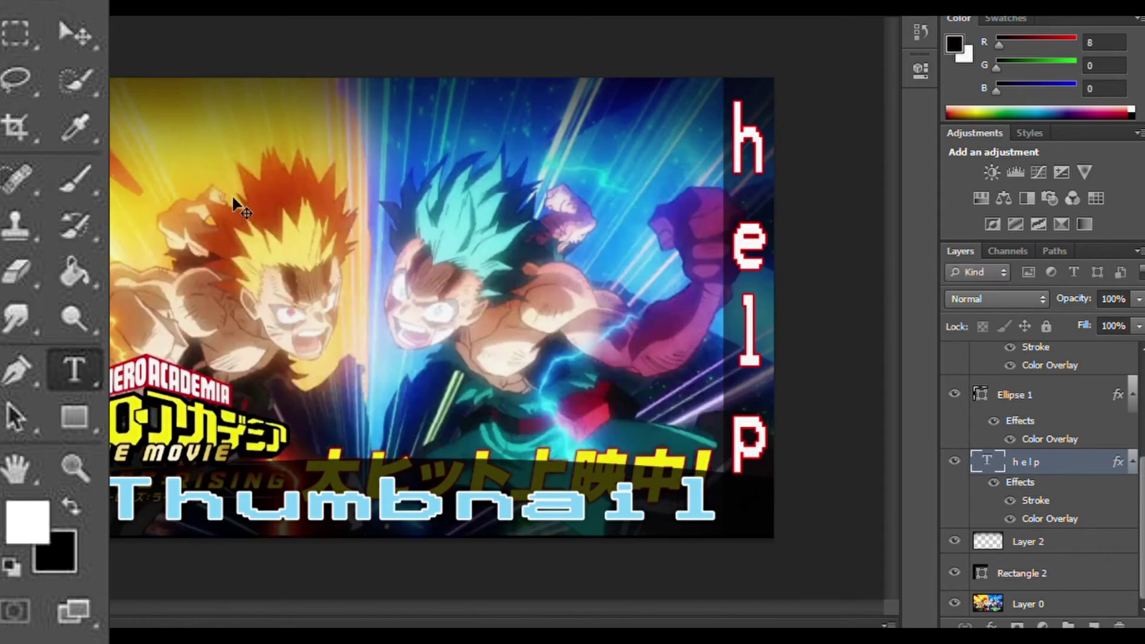
pyautogui.hotkey('ctrl', '-')
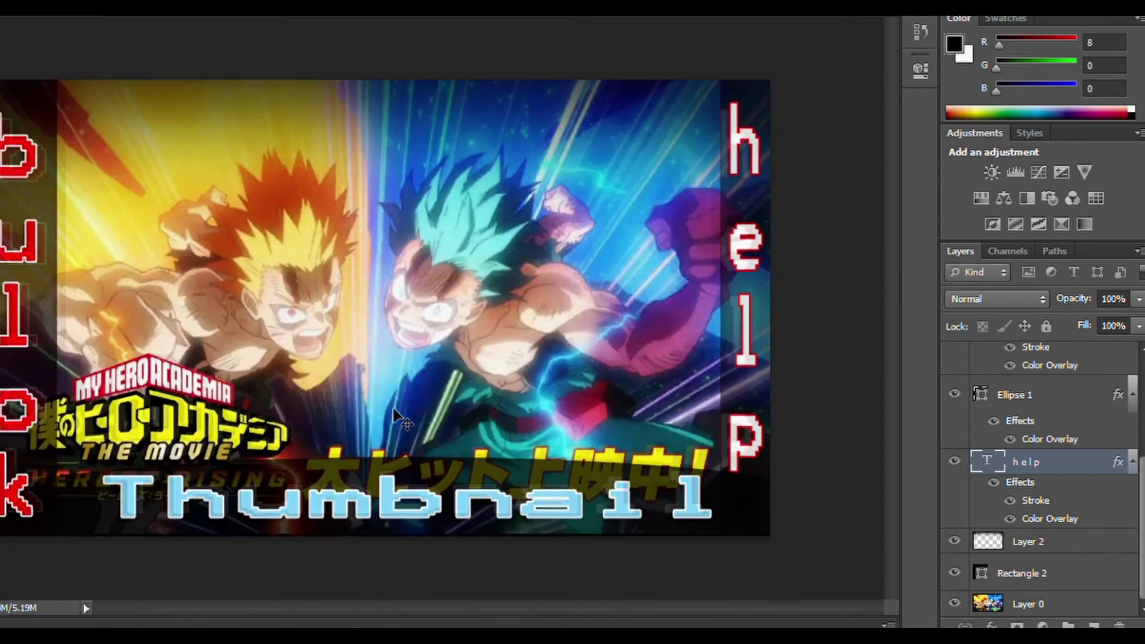
pyautogui.hotkey('ctrl', '-')
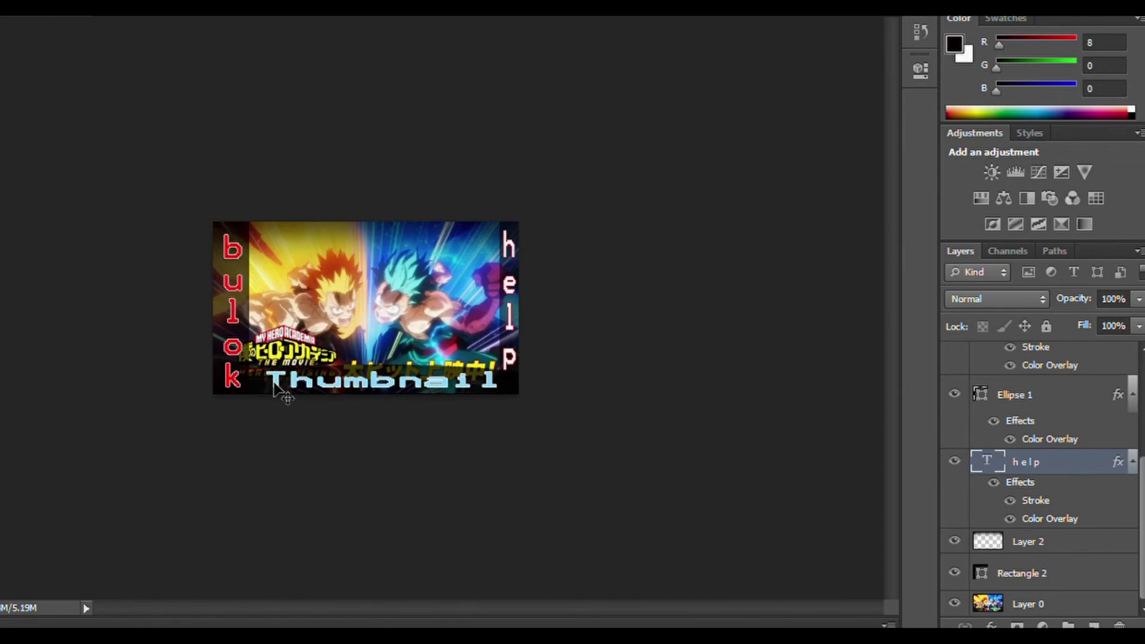
pyautogui.hotkey('ctrl', '+')
pyautogui.hotkey('ctrl', '+')
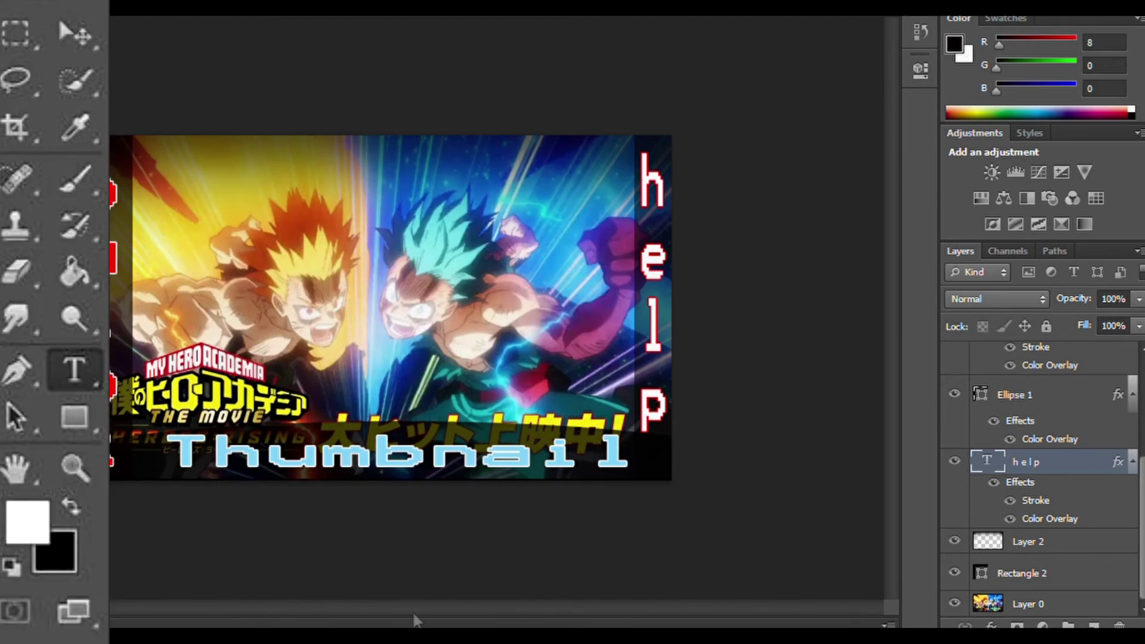
pyautogui.press('Tab')
pyautogui.hotkey('ctrl', '+')
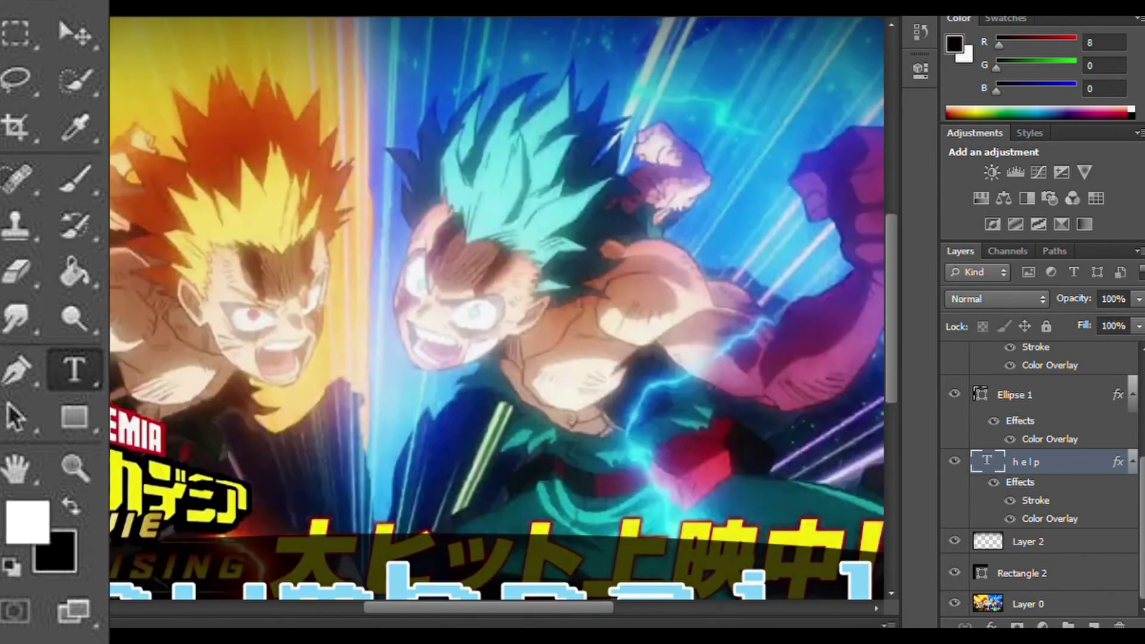
pyautogui.hotkey('ctrl', '+')
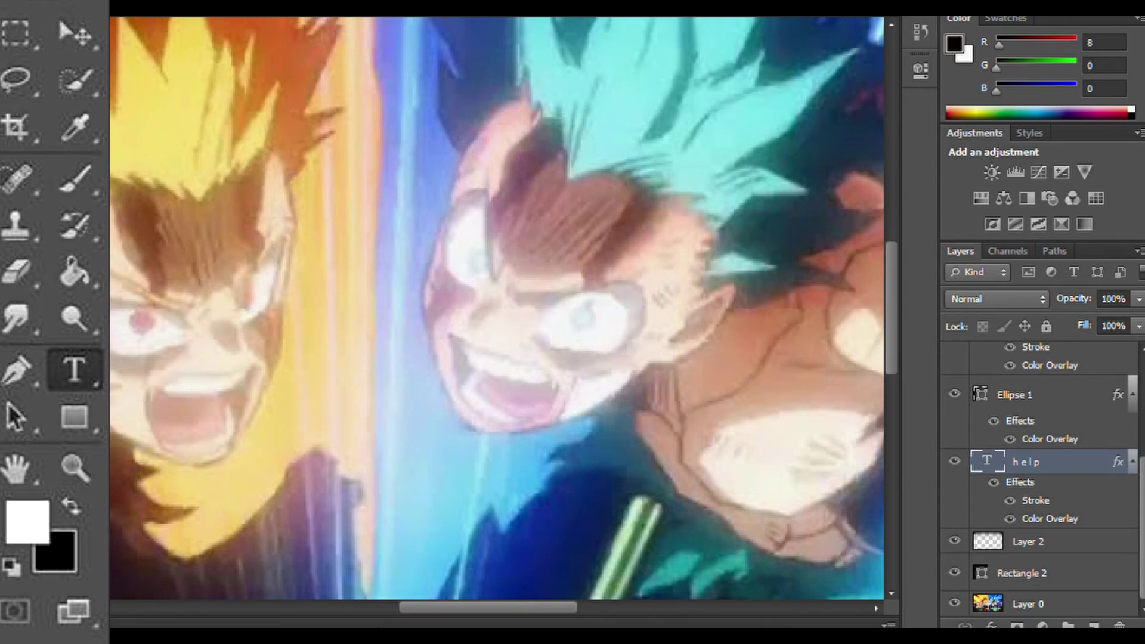
pyautogui.hotkey('ctrl', '-')
pyautogui.hotkey('ctrl', '-')
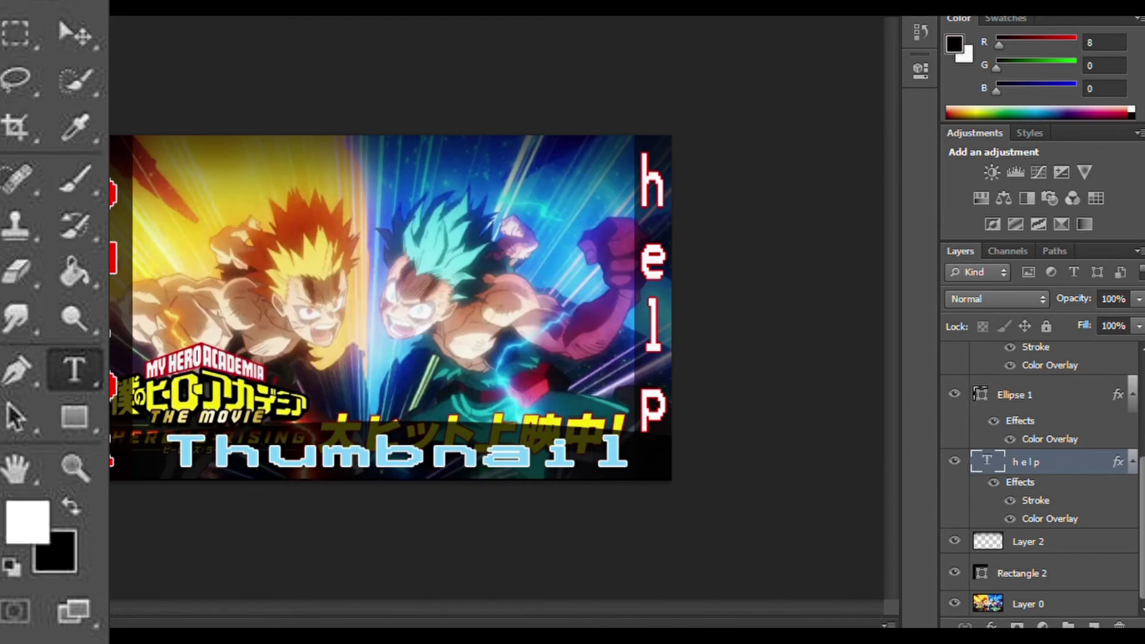
# Step: Draw a tall centre bar with a white Color Overlay at 77% opacity
pyautogui.moveTo(367, 109); pyautogui.dragTo(379, 578)
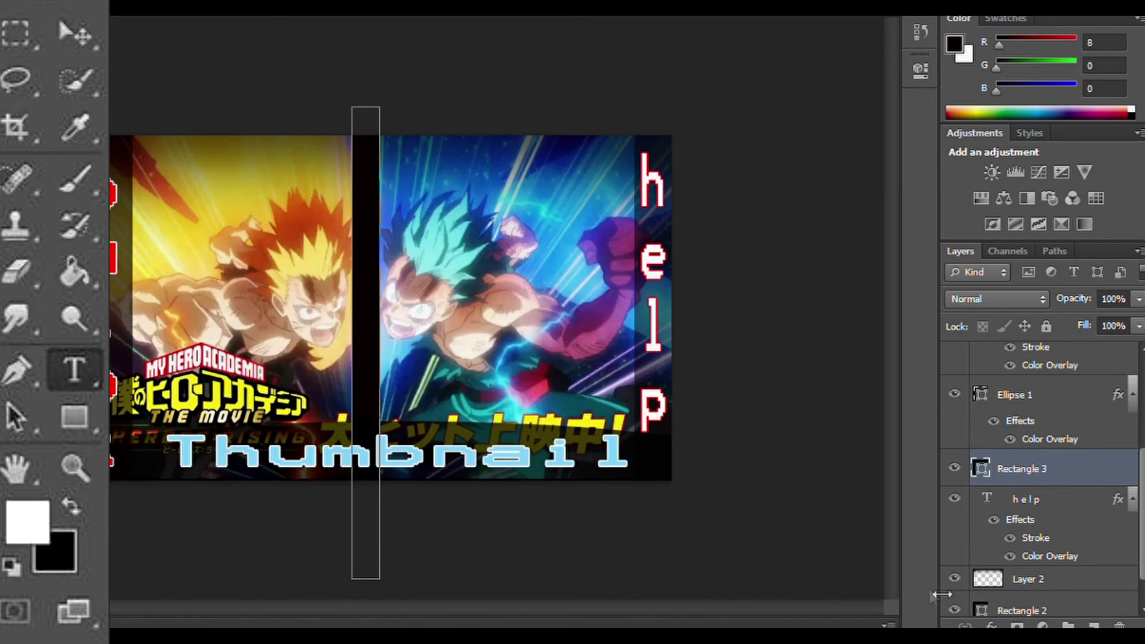
pyautogui.moveTo(1000, 524); pyautogui.dragTo(733, 113)
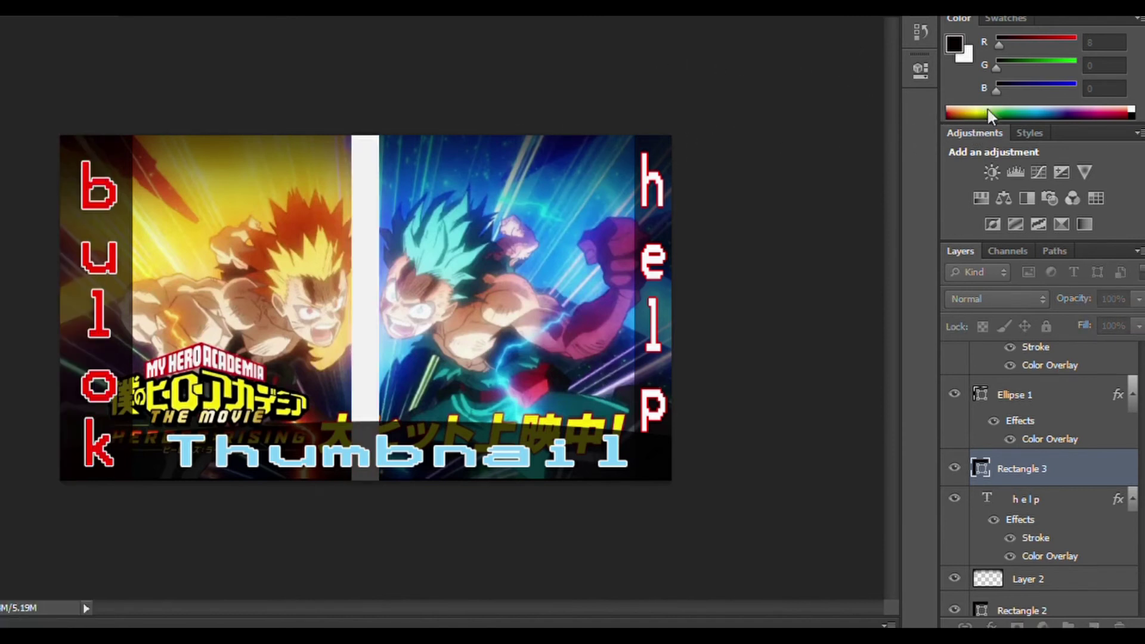
pyautogui.press('Return')
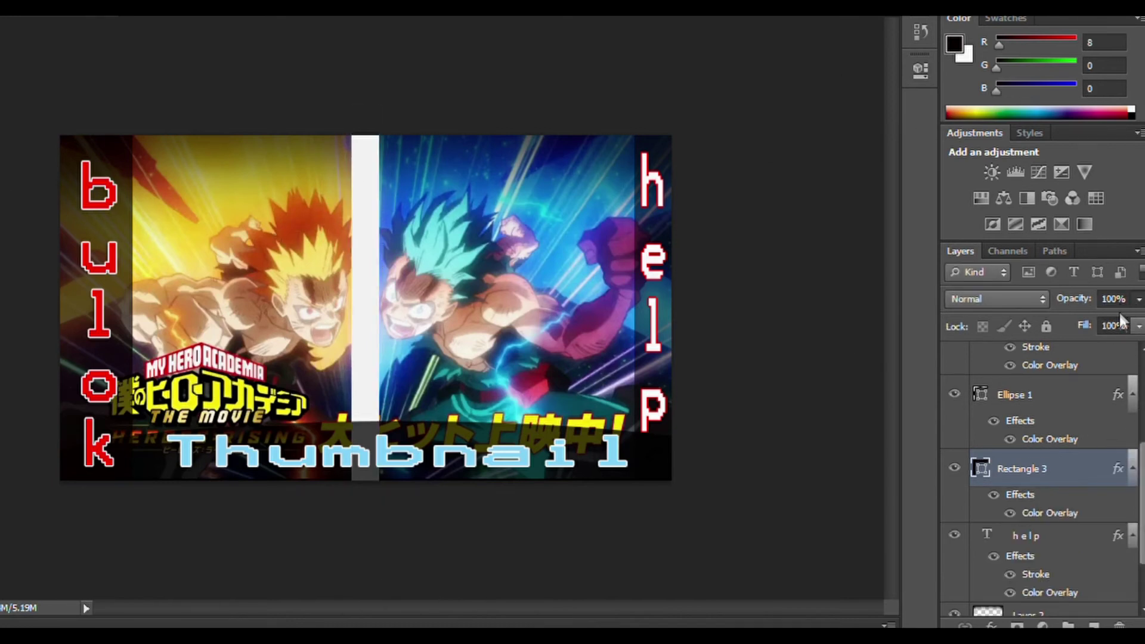
pyautogui.moveTo(1138, 299)
pyautogui.mouseDown()
pyautogui.moveTo(1087, 325)
pyautogui.moveTo(1093, 317)
pyautogui.mouseUp()
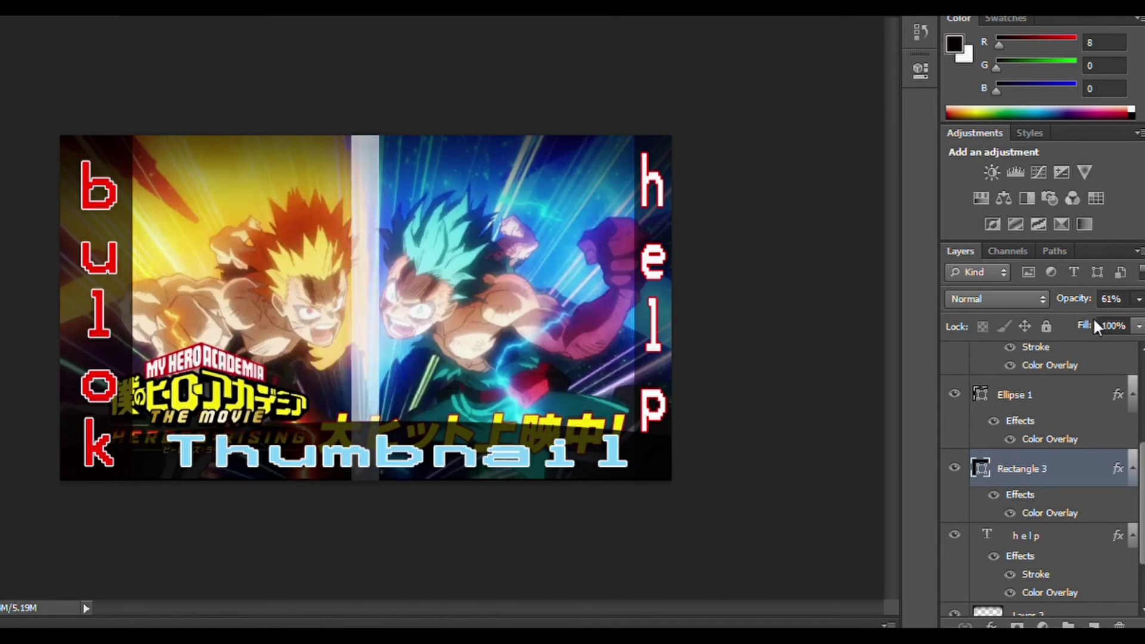
# Step: Narrow the centre bar with Free Transform and reposition it
pyautogui.hotkey('ctrl', 't')
pyautogui.moveTo(371, 344); pyautogui.dragTo(357, 281)
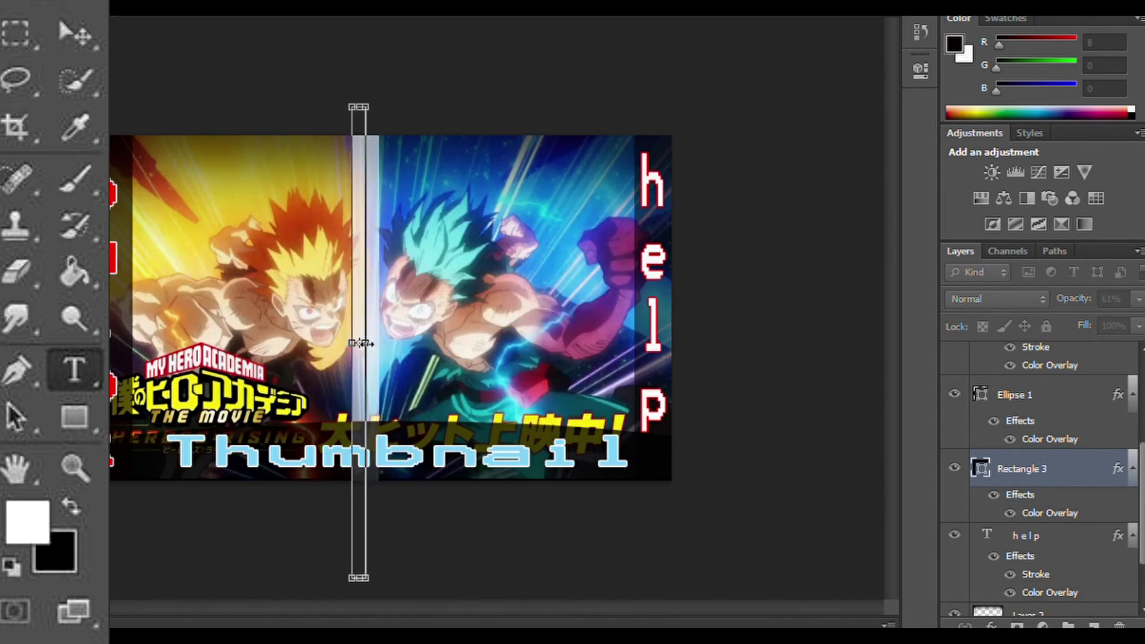
pyautogui.press('Return')
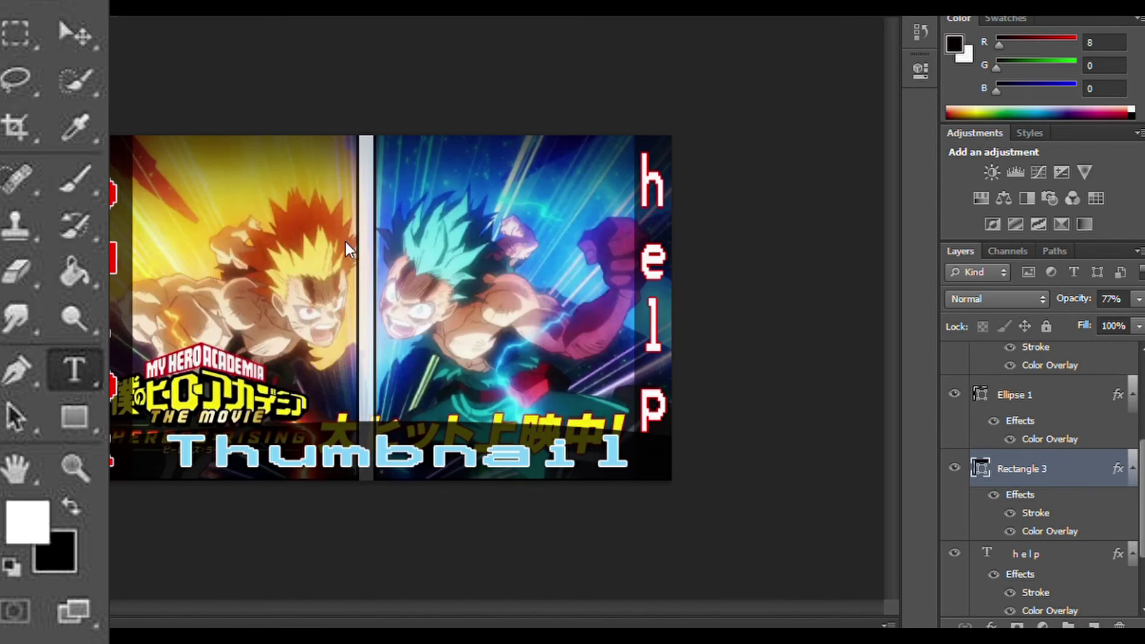
# Step: Rasterize the Rectangle 3 divider and zoom out to view the whole thumbnail
pyautogui.click(398, 218)
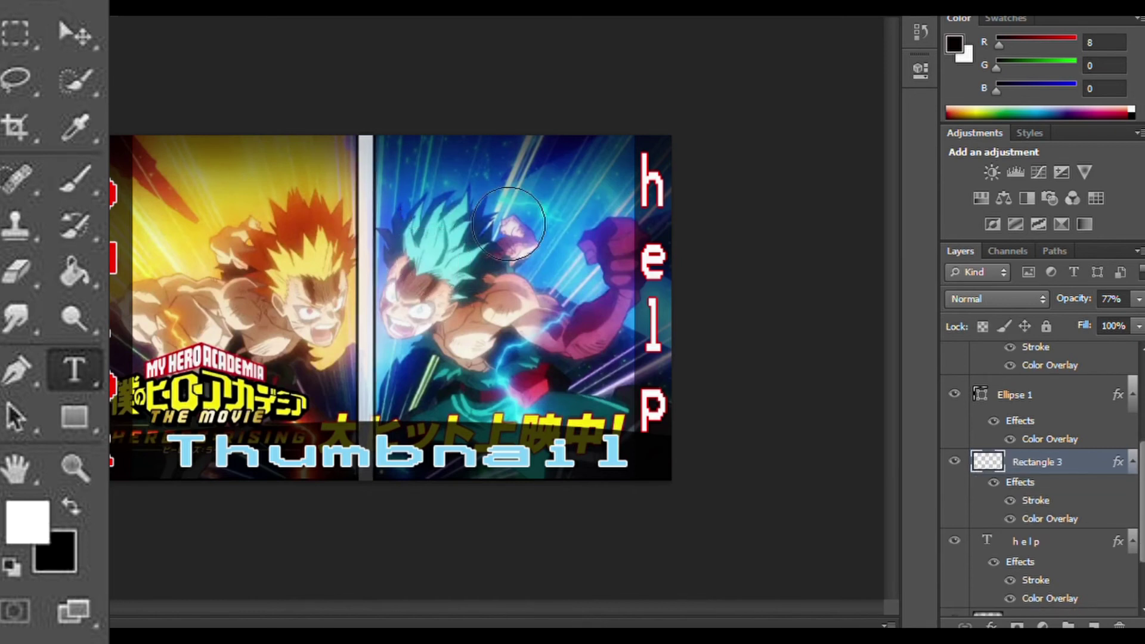
pyautogui.hotkey('ctrl', '-')
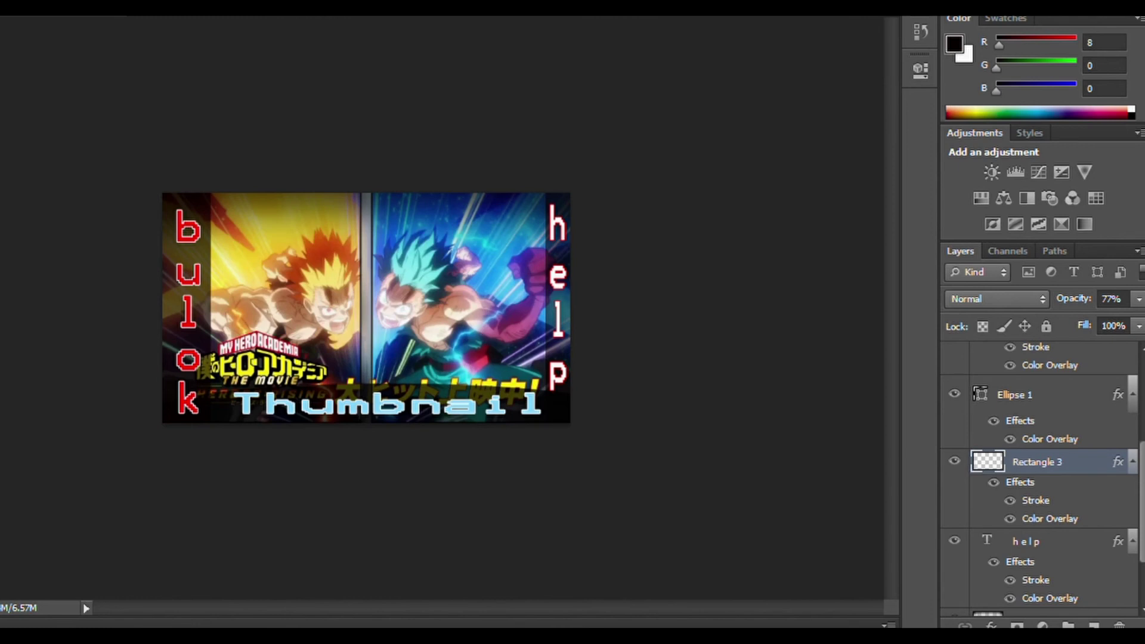
# Step: Nudge the centre divider slightly right and zoom in to check it
pyautogui.press('Right')
pyautogui.press('Right')
pyautogui.press('Right')
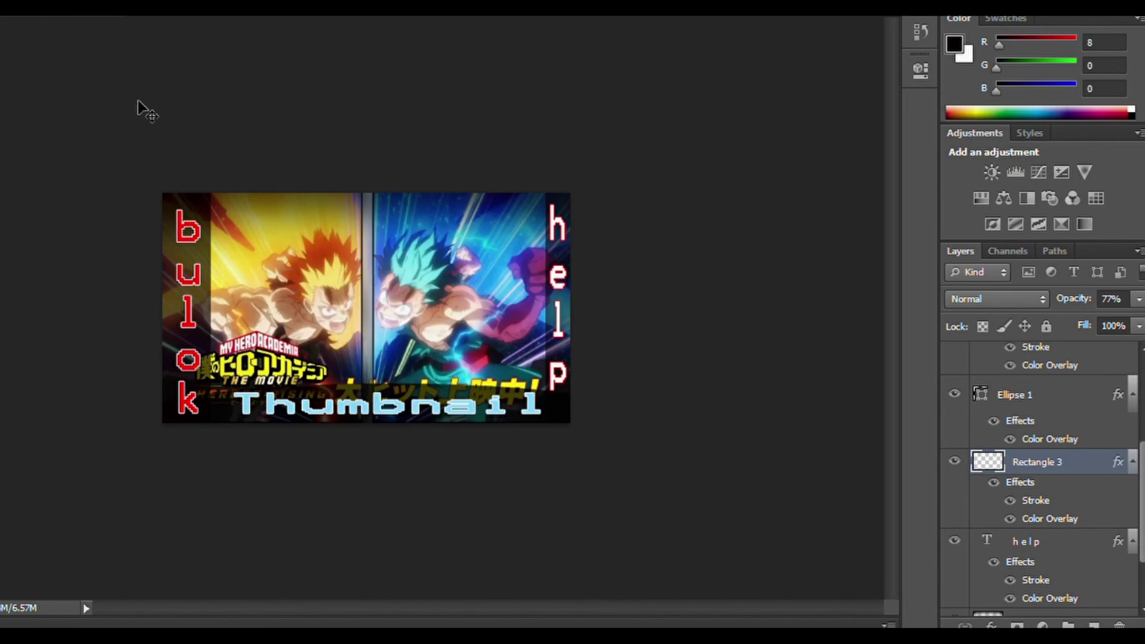
pyautogui.hotkey('ctrl', '+')
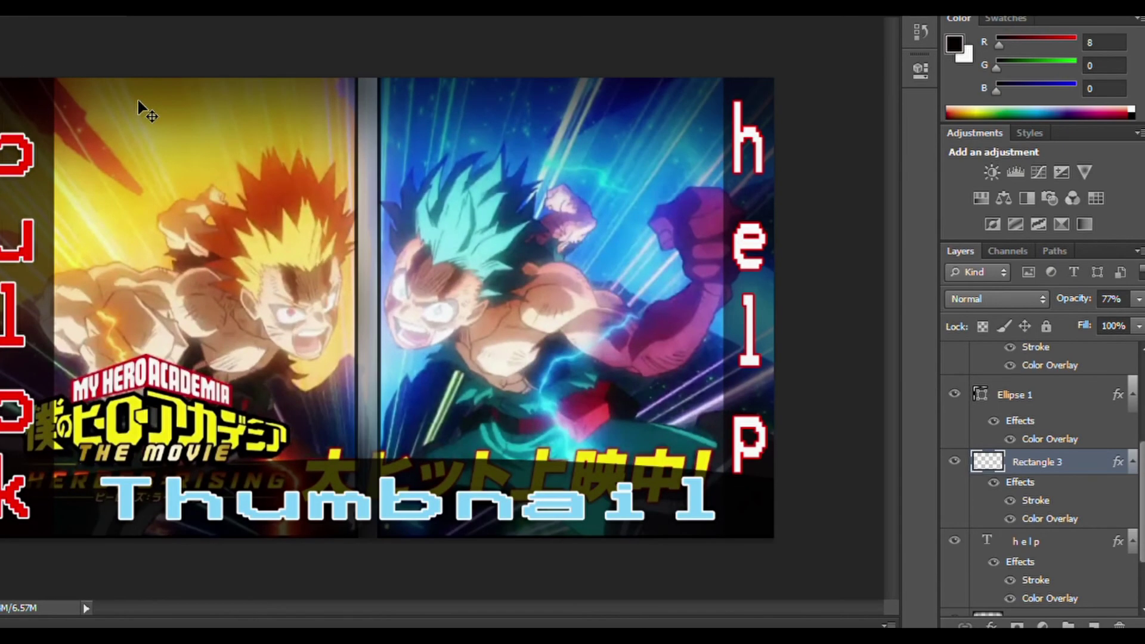
pyautogui.hotkey('ctrl', '+')
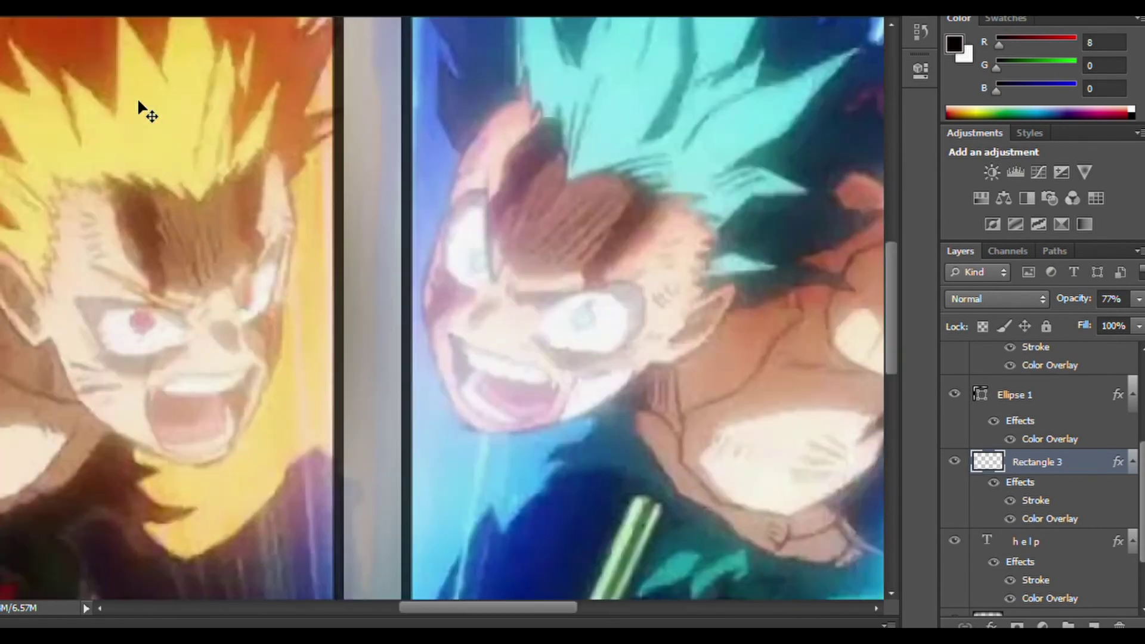
pyautogui.hotkey('ctrl', '-')
pyautogui.hotkey('ctrl', '-')
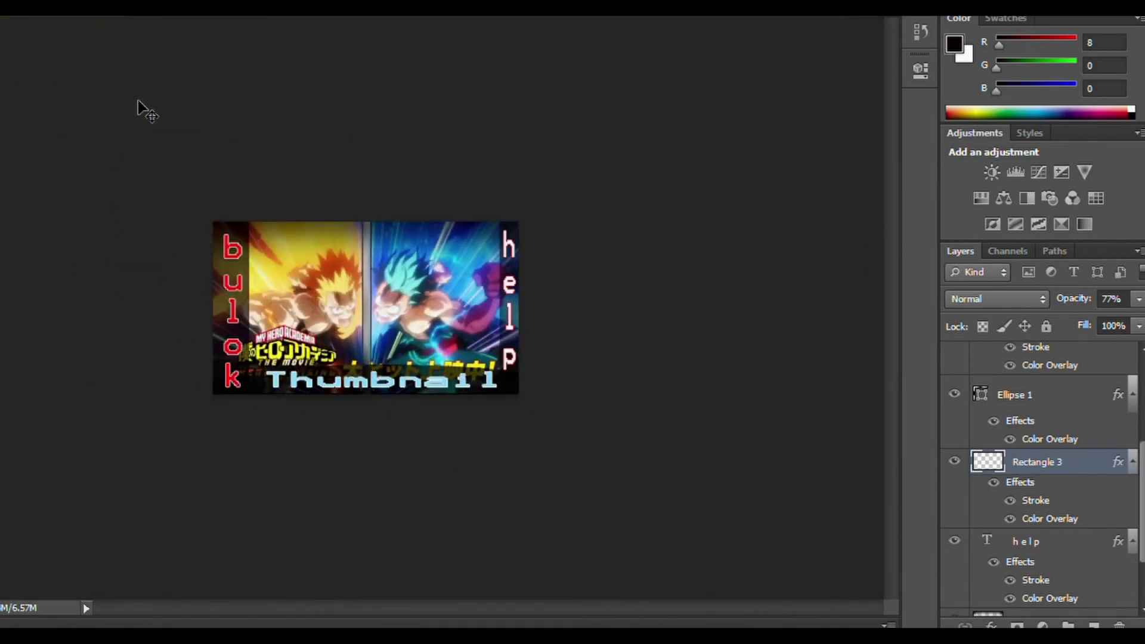
pyautogui.hotkey('ctrl', '+')
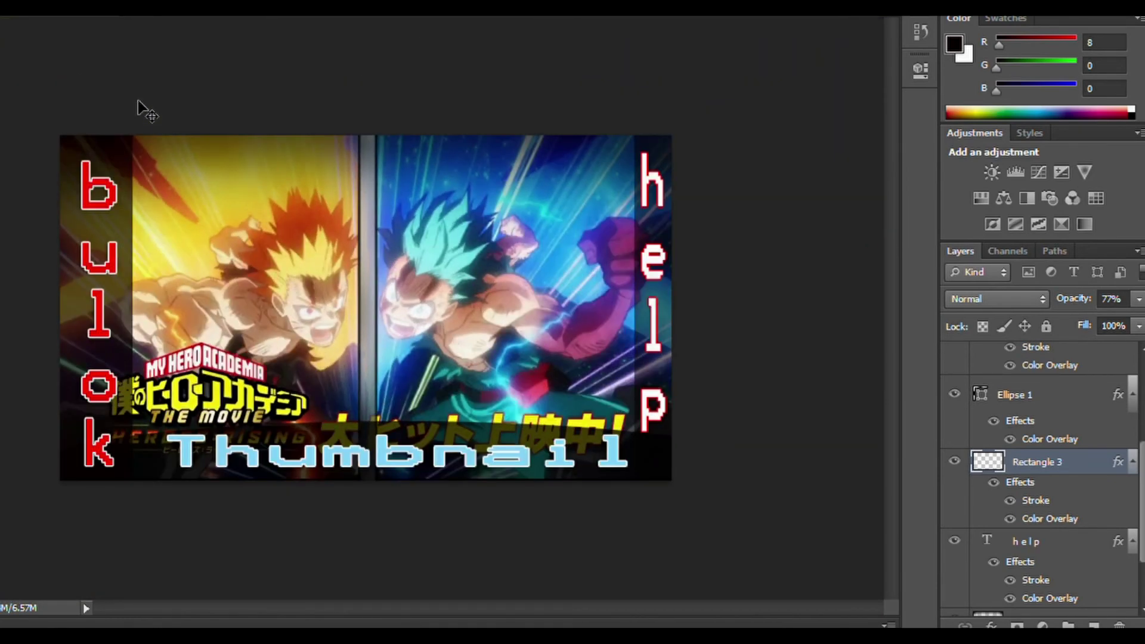